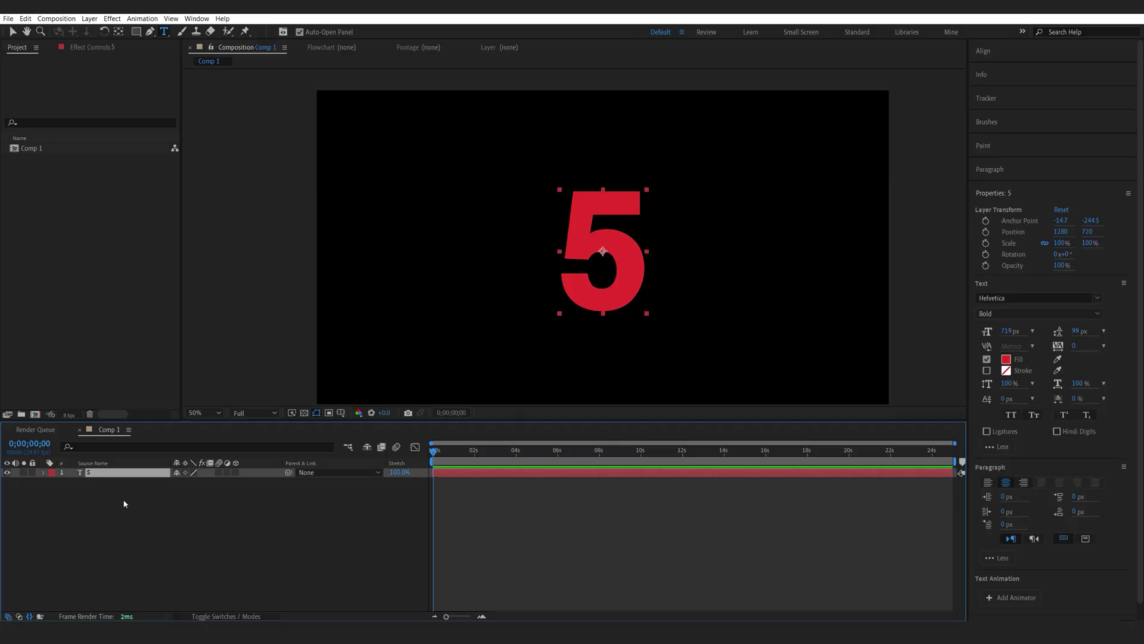
Duplicate the 5 text layer and set the copy's font to Montserrat SemiBold.
key(ctrl+d)
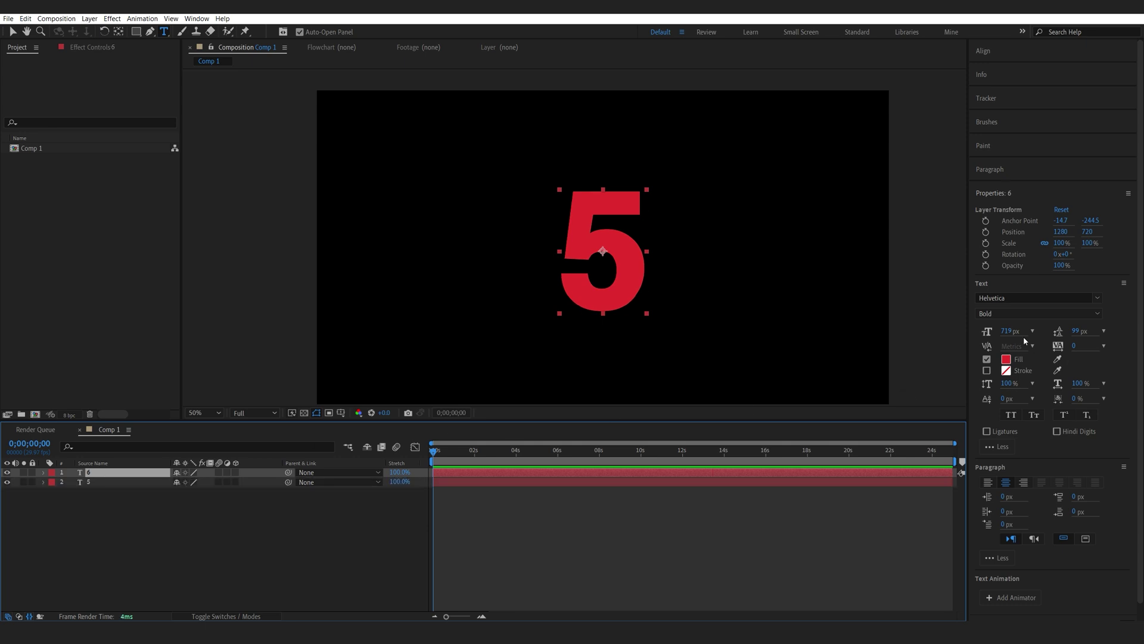
click(1007, 298)
text(mon)
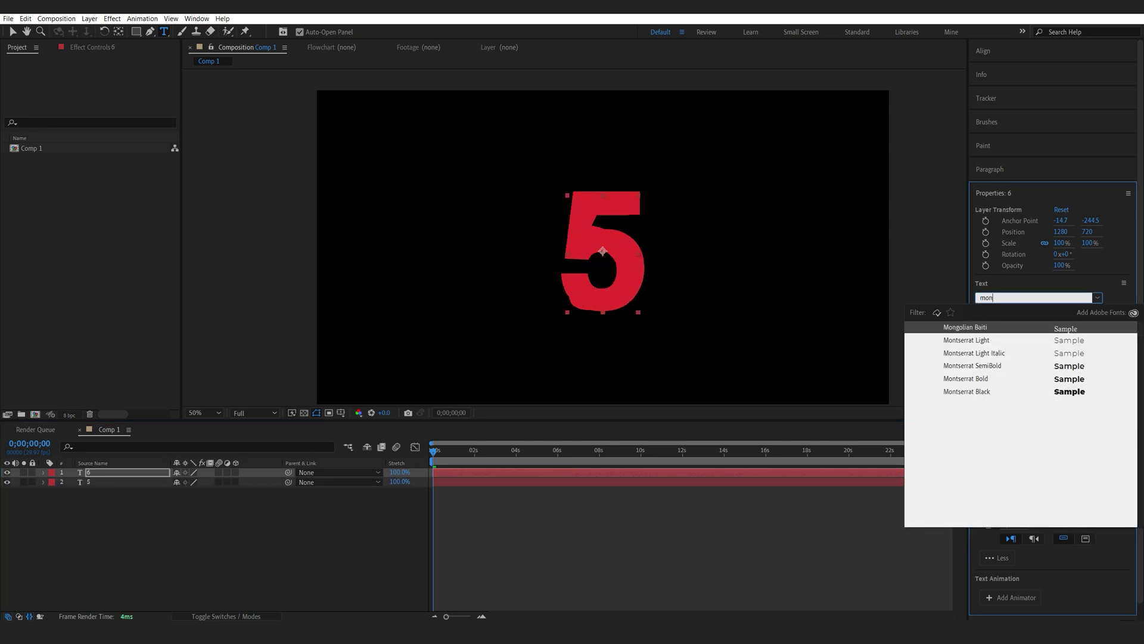
key(Down)
key(Down)
key(Down)
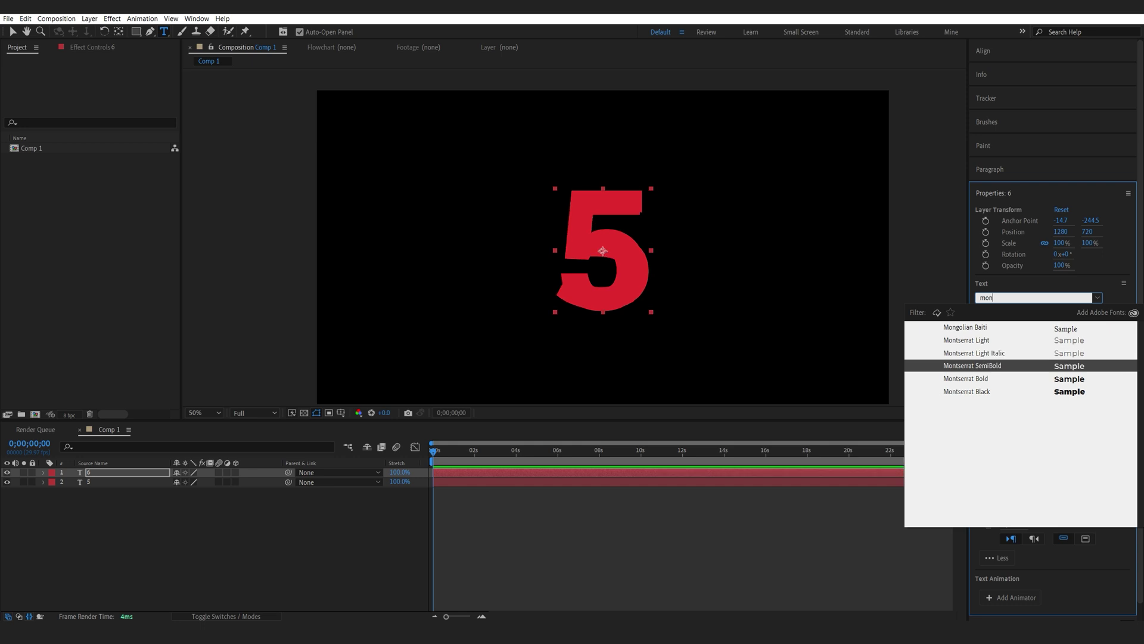
key(Return)
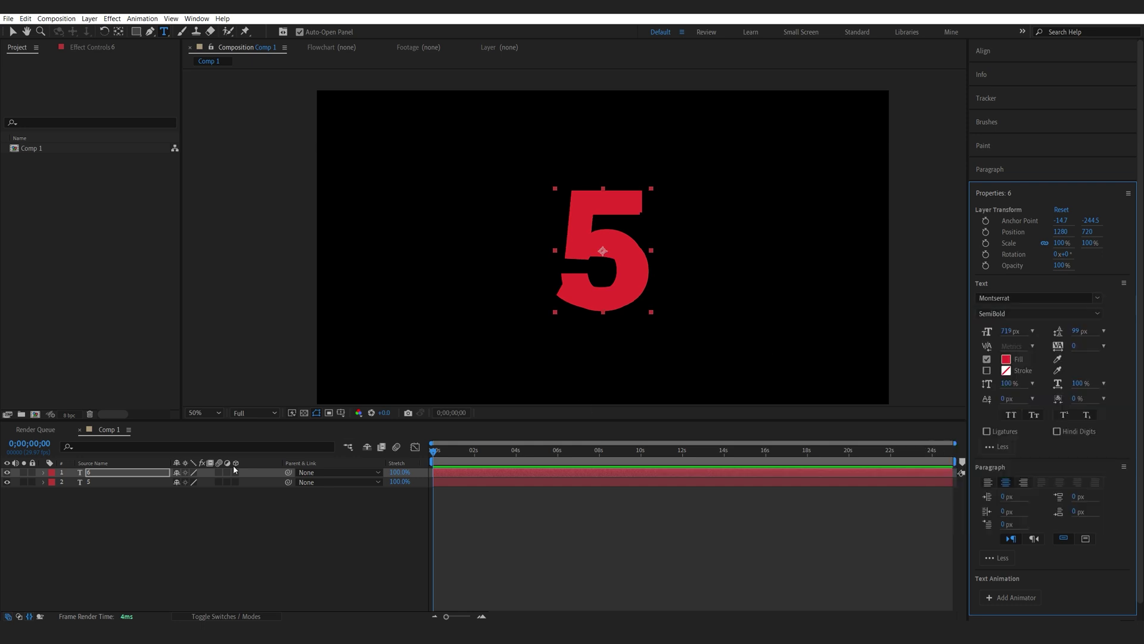
Change the duplicated numeral's fill colour to white and deselect the layer.
click(1007, 359)
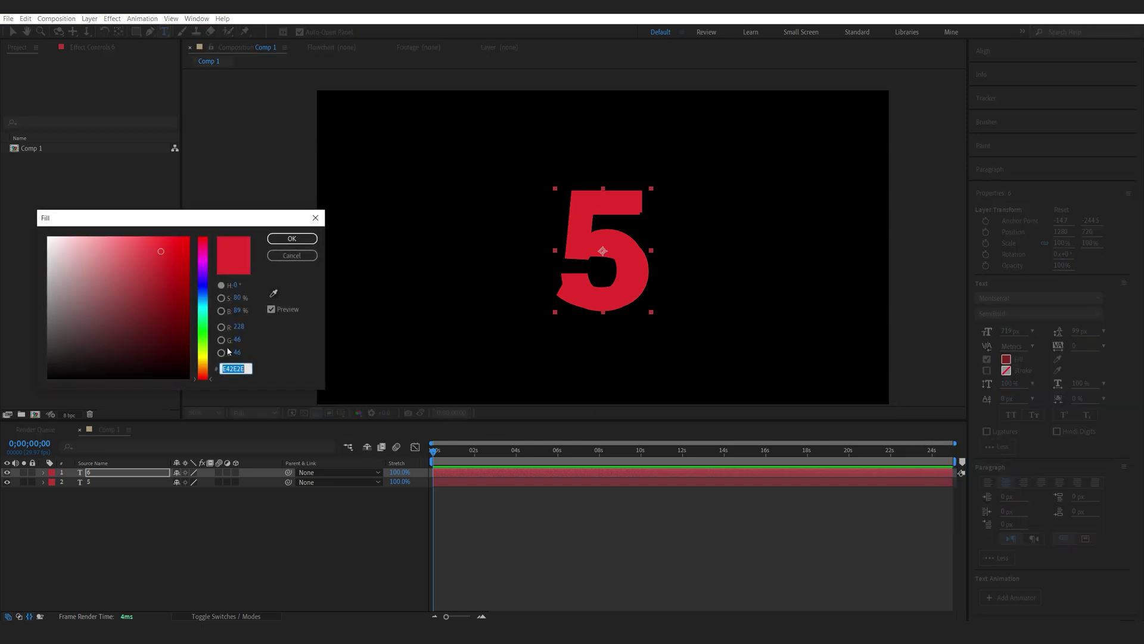
drag(69, 352, 45, 220)
click(291, 238)
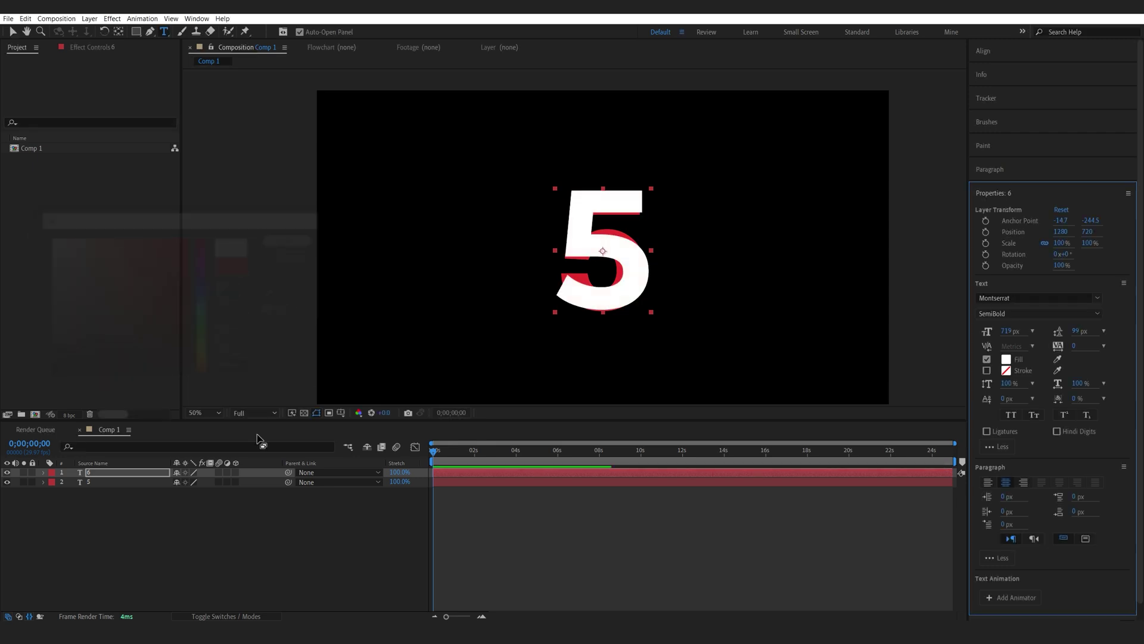
click(207, 537)
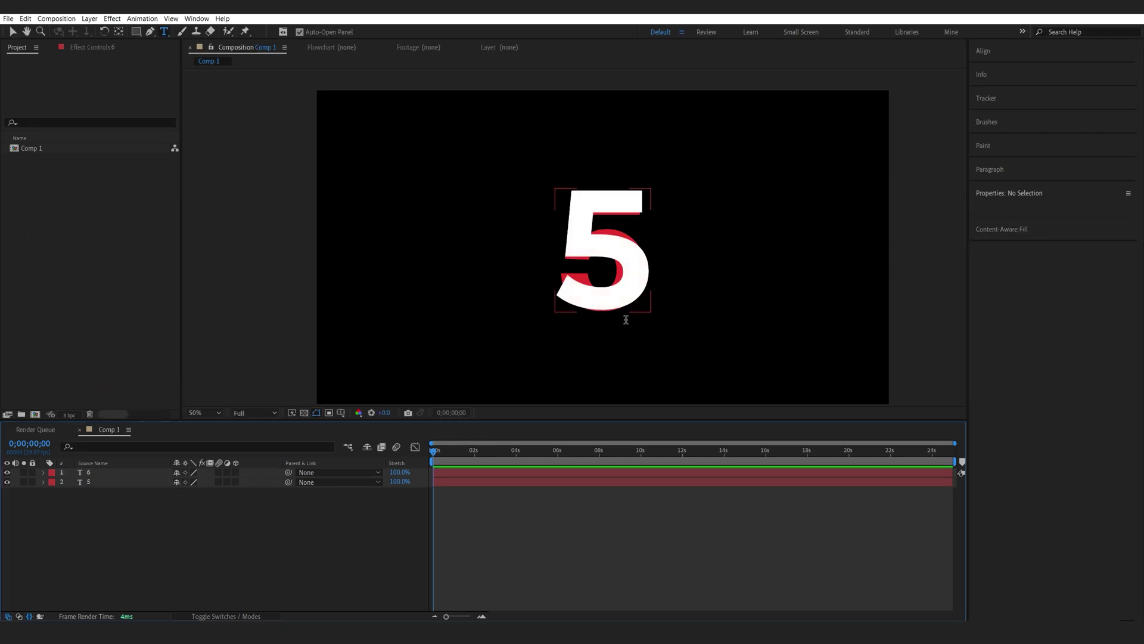
Create shapes from text for both the 5 and 6 text layers.
right_click(90, 482)
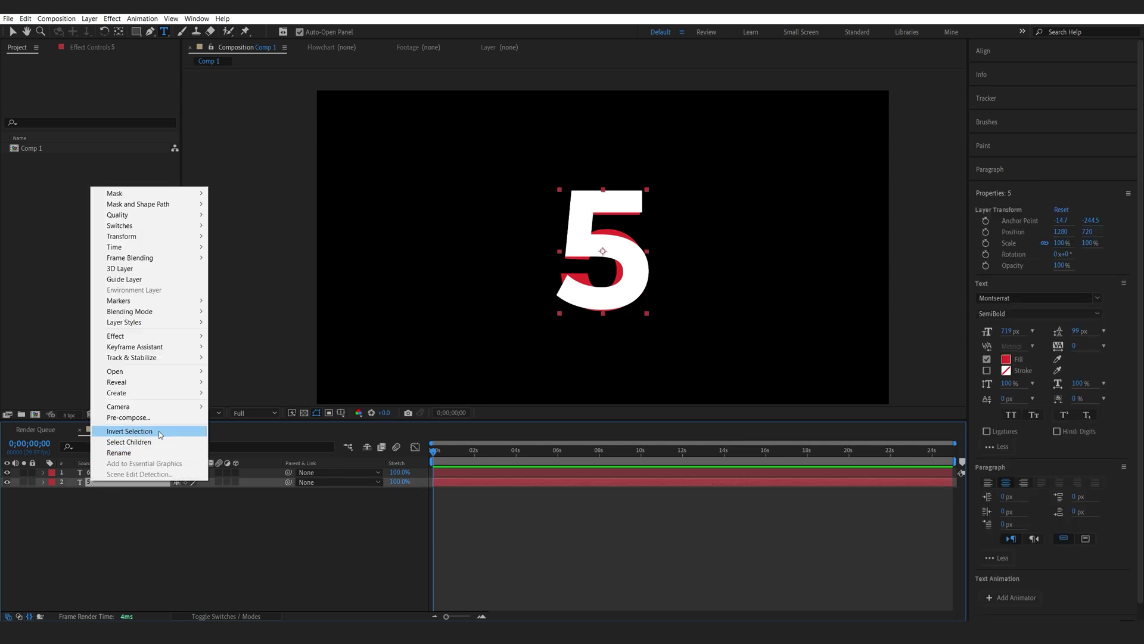
mouse_move(166, 395)
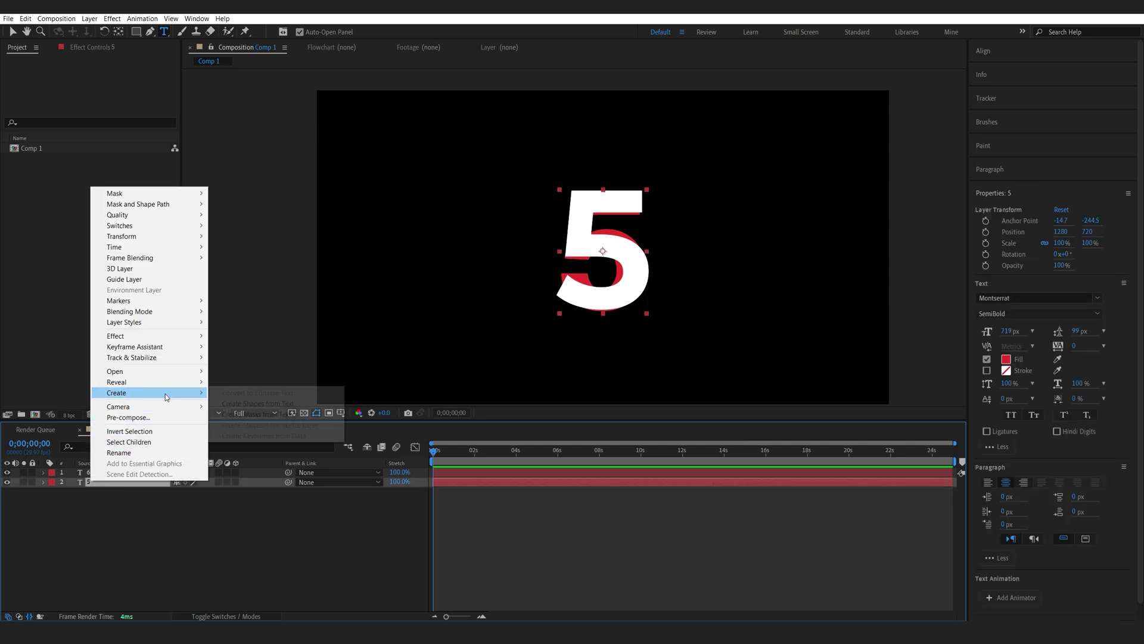
click(266, 405)
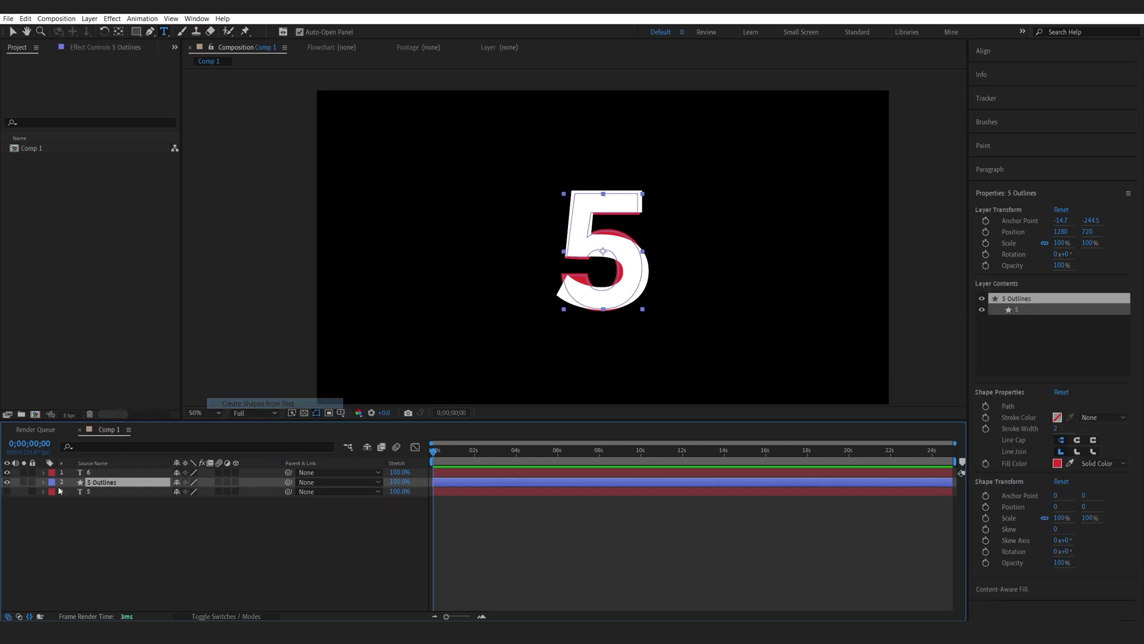
click(98, 471)
right_click(98, 472)
mouse_move(153, 388)
click(247, 398)
Delete the two original text layers, keeping only the outline layers.
drag(100, 492, 91, 489)
click(92, 491)
shift+click(99, 500)
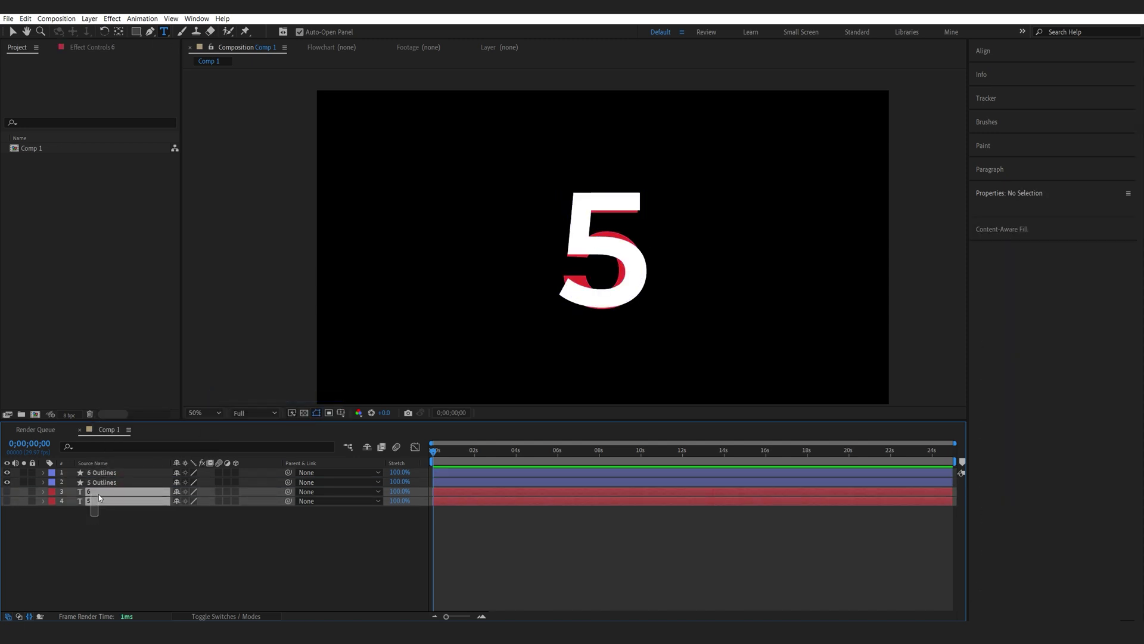
key(Delete)
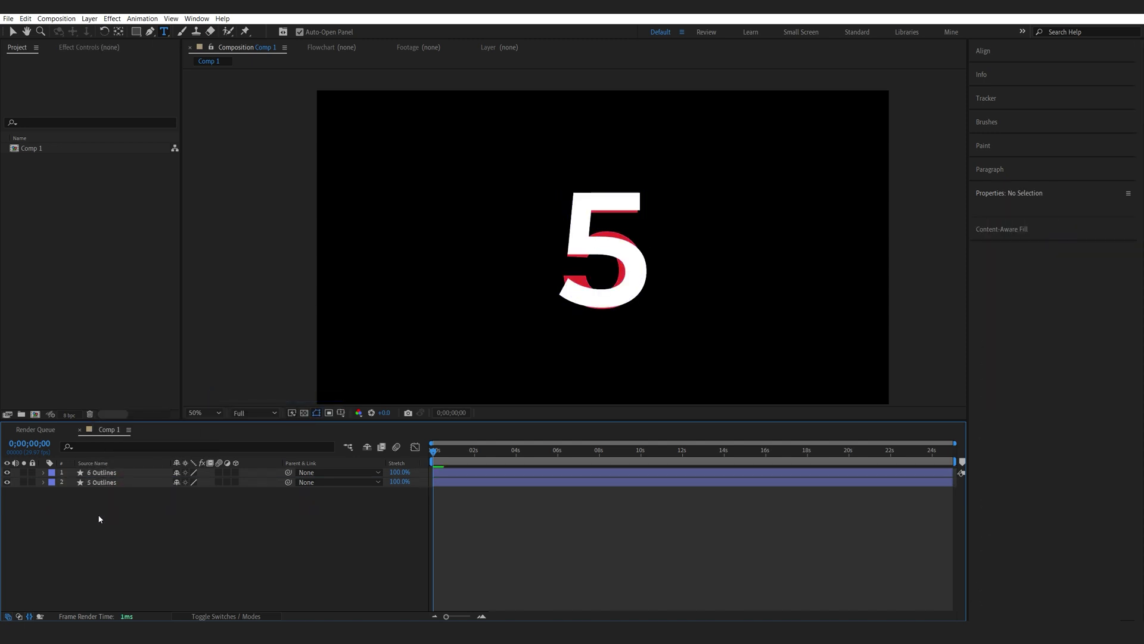
Filter the timeline properties by "path" and set a Path keyframe at the start of both outline layers.
click(106, 447)
text(path)
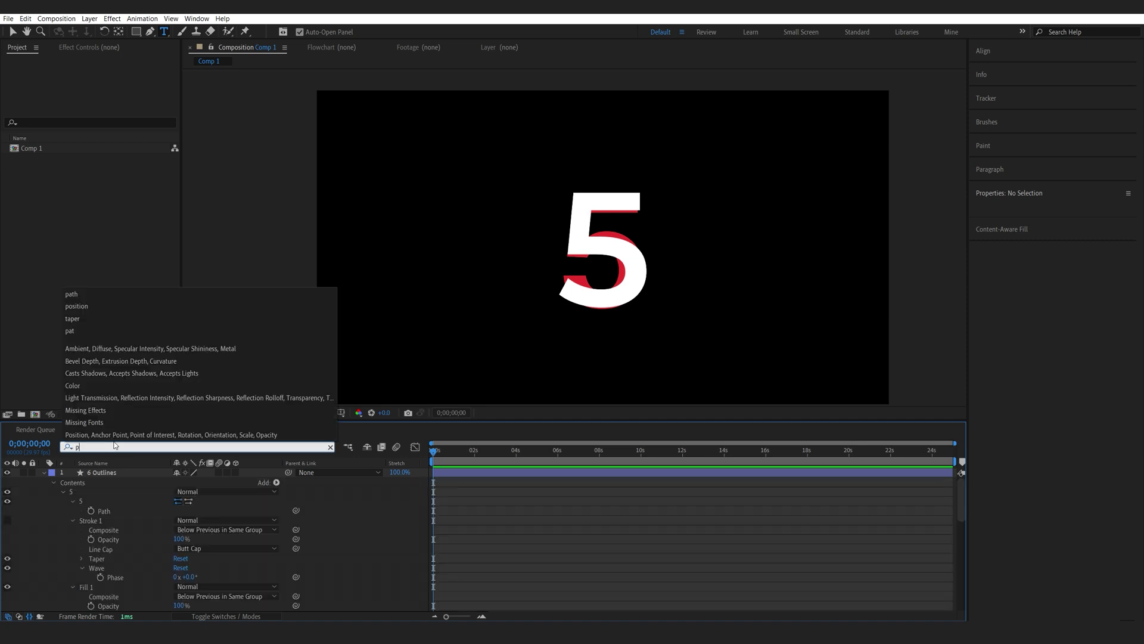
click(91, 510)
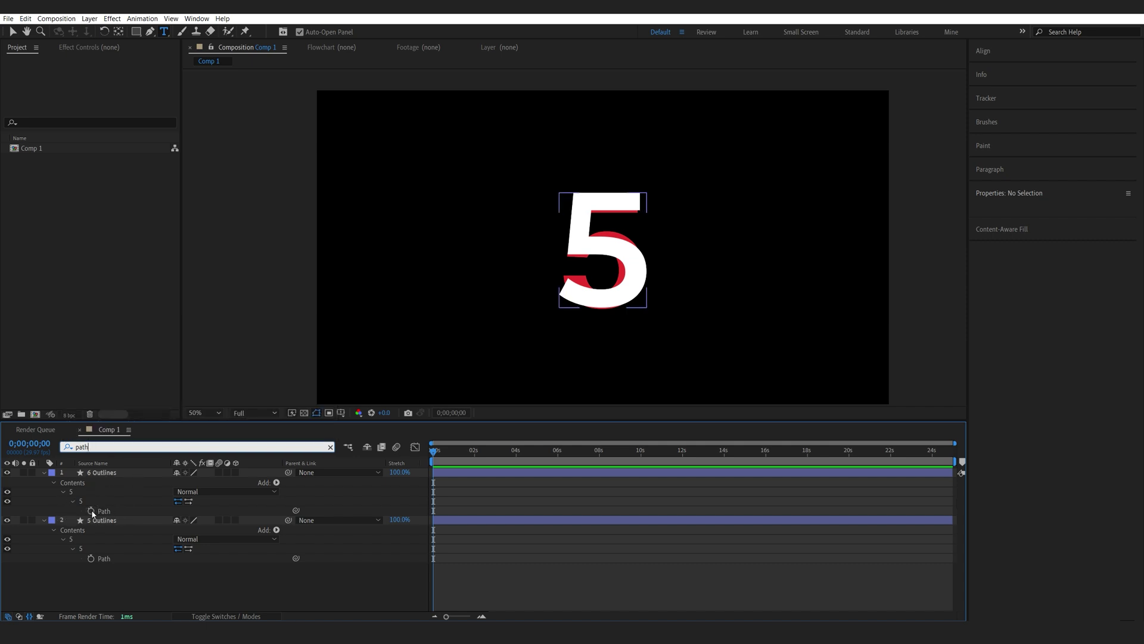
click(91, 511)
click(91, 559)
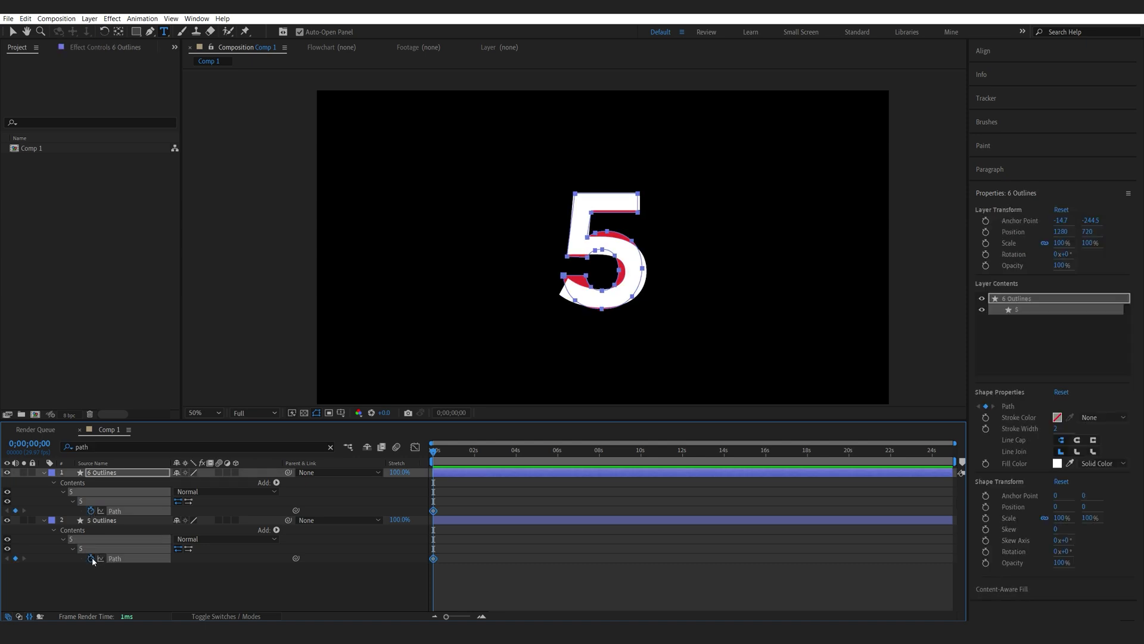
Copy the Path keyframe of 6 Outlines and paste it into the 5 Outlines path at 0;00;01;18.
click(246, 592)
drag(444, 503, 433, 517)
click(466, 453)
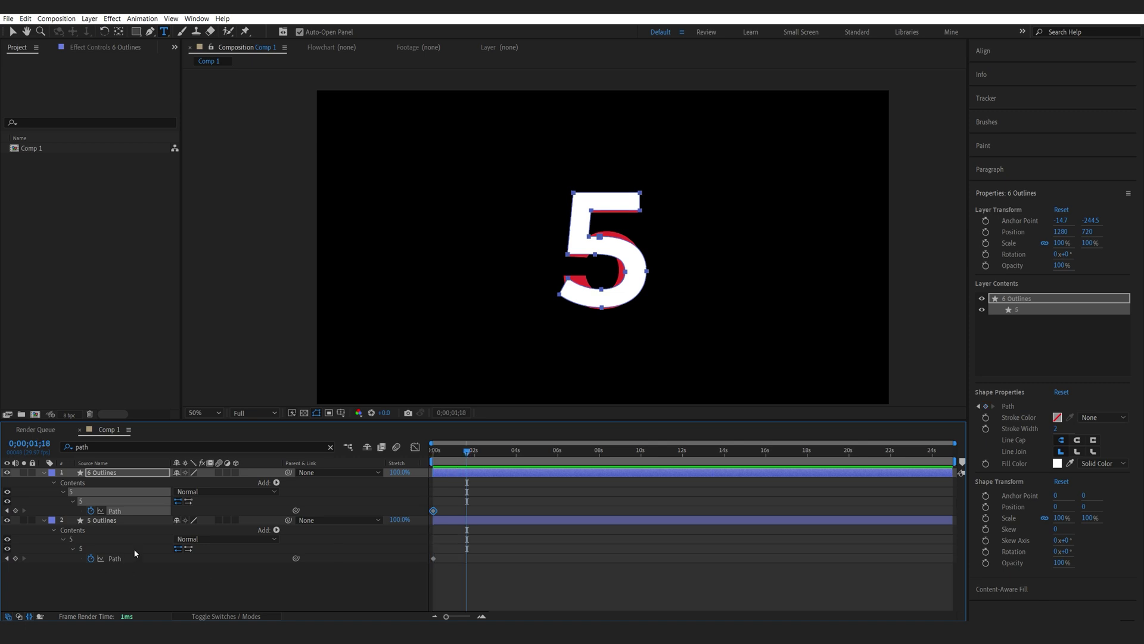
click(112, 558)
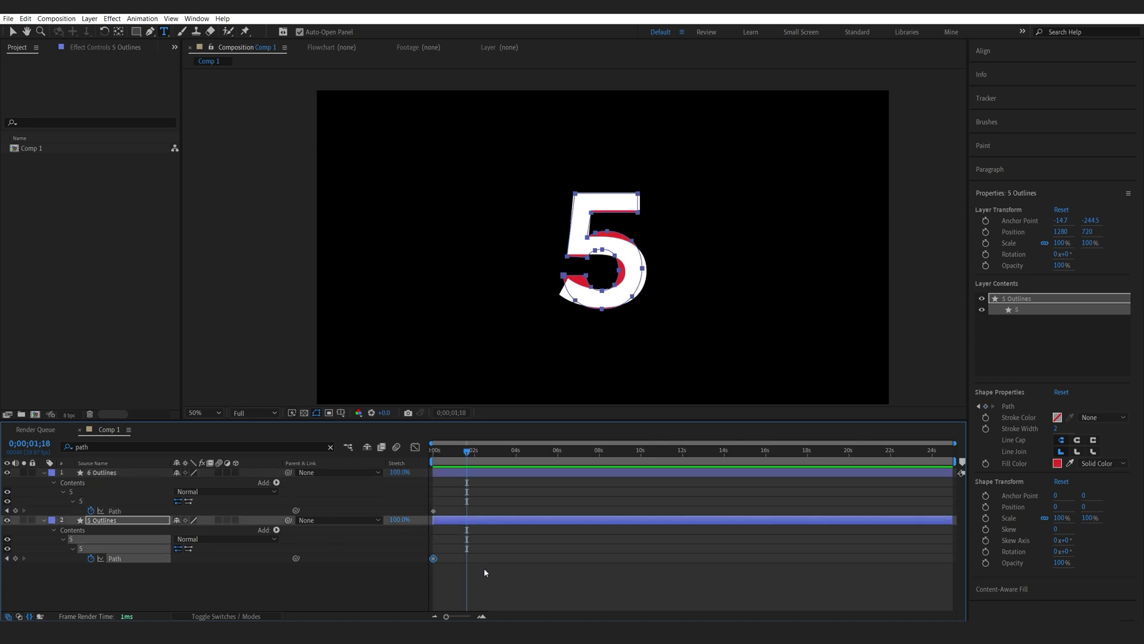
key(ctrl+v)
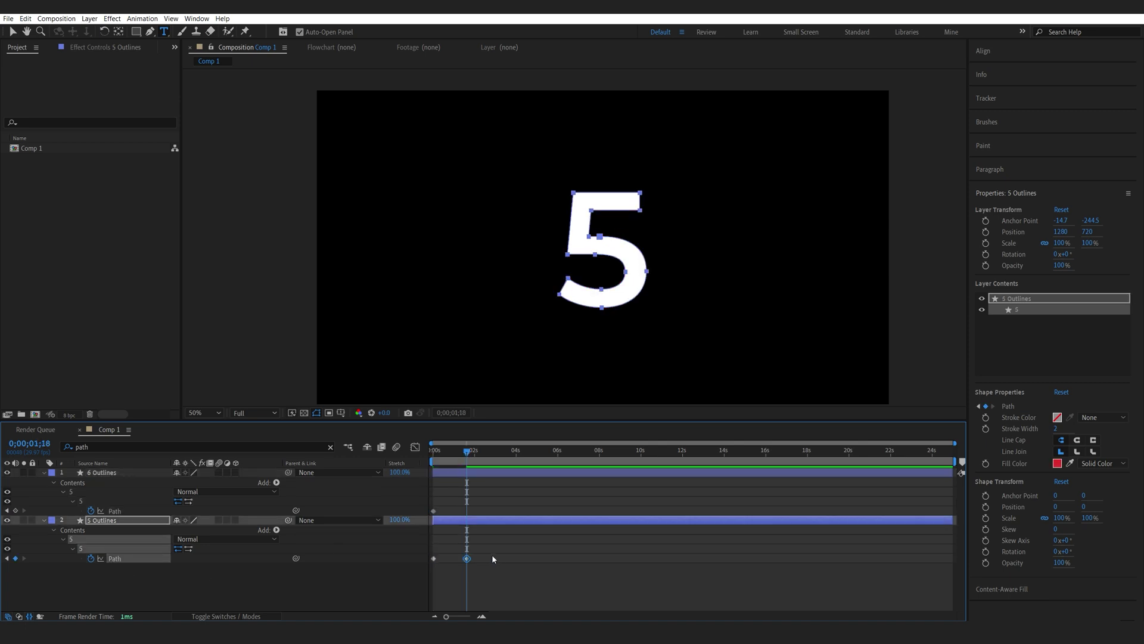
Hide the 6 Outlines layer and scrub through the timeline to preview the path morph.
click(7, 473)
click(484, 493)
mouse_move(467, 451)
mouse_down()
mouse_move(424, 459)
mouse_move(457, 457)
mouse_up()
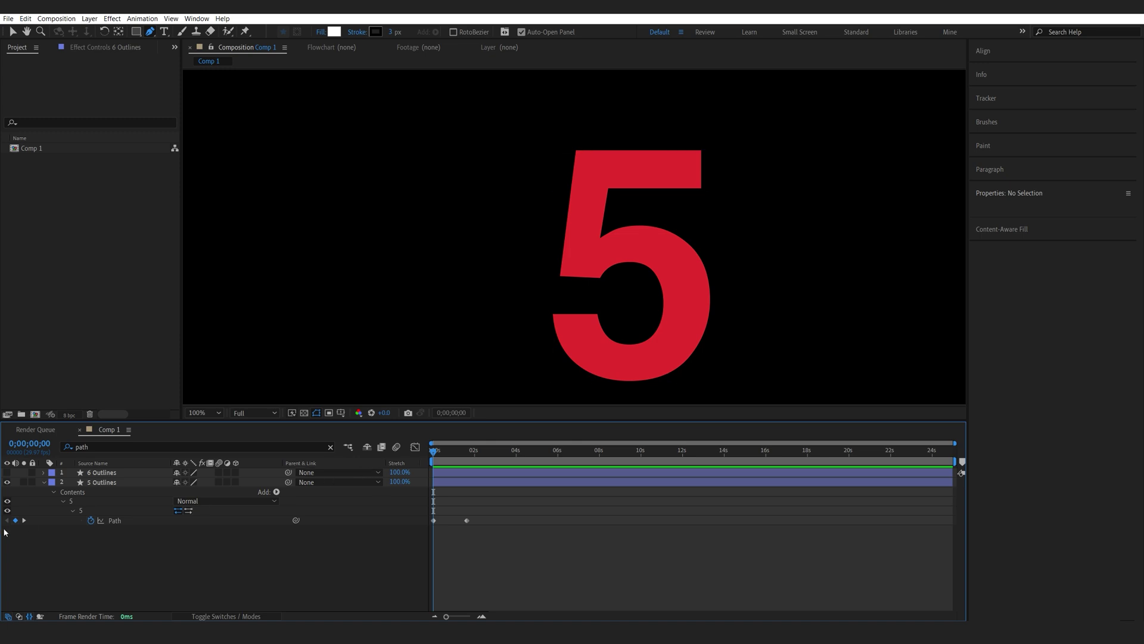
Delete the 6 Outlines layer.
click(111, 484)
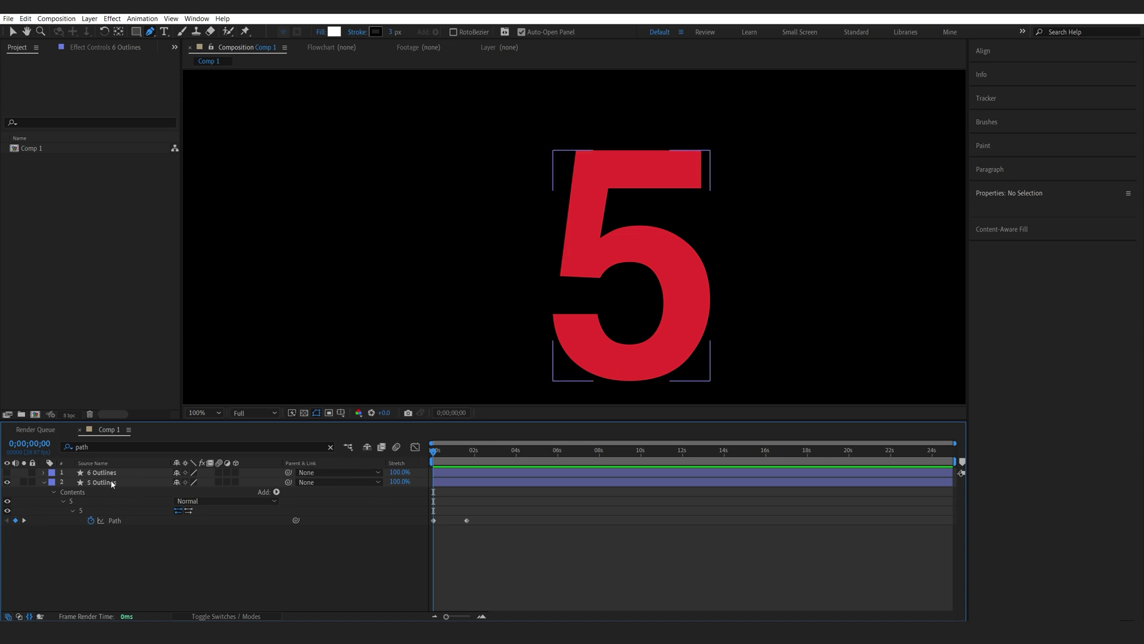
click(111, 473)
click(96, 471)
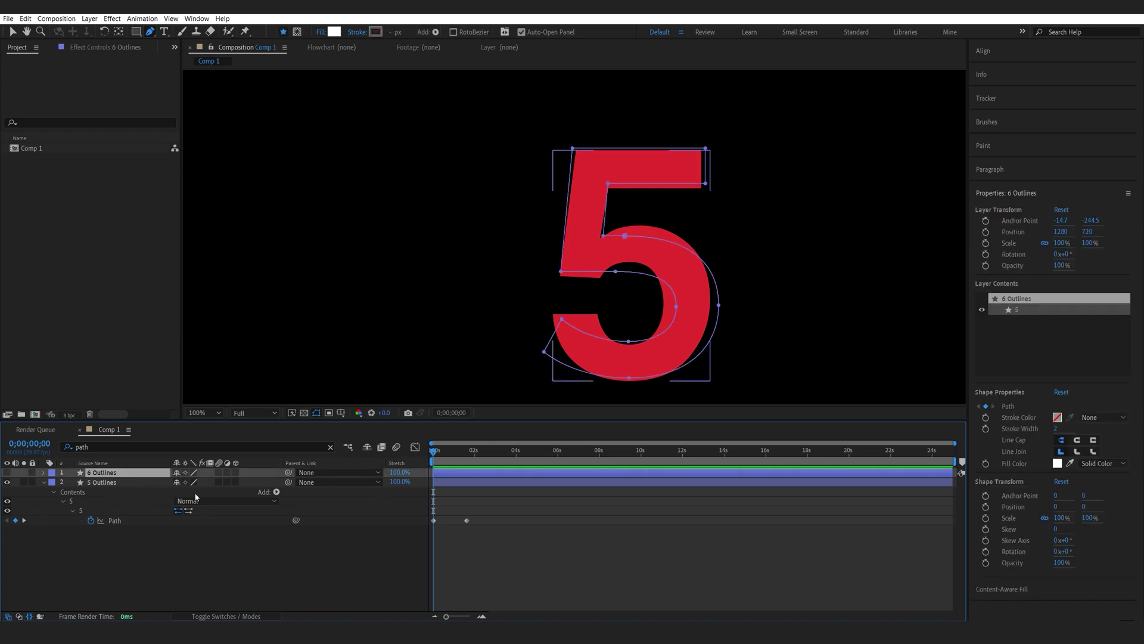
key(Delete)
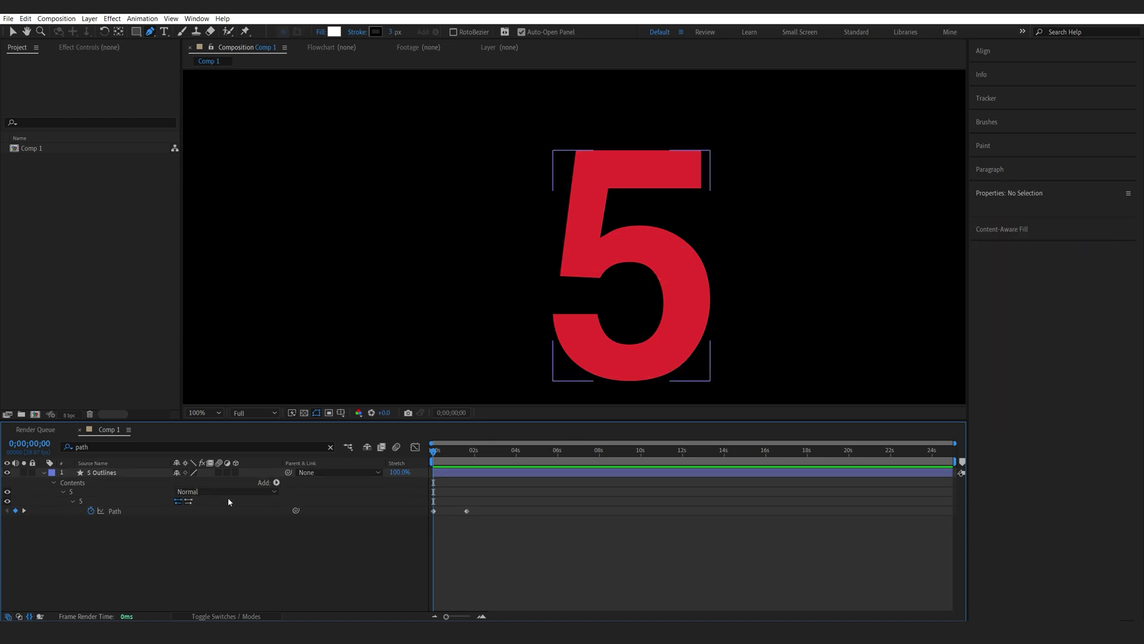
At the first Path keyframe of 5 Outlines, set the lower-left corner of the numeral's stem as the first vertex.
click(114, 510)
click(434, 516)
click(434, 511)
click(443, 511)
click(560, 276)
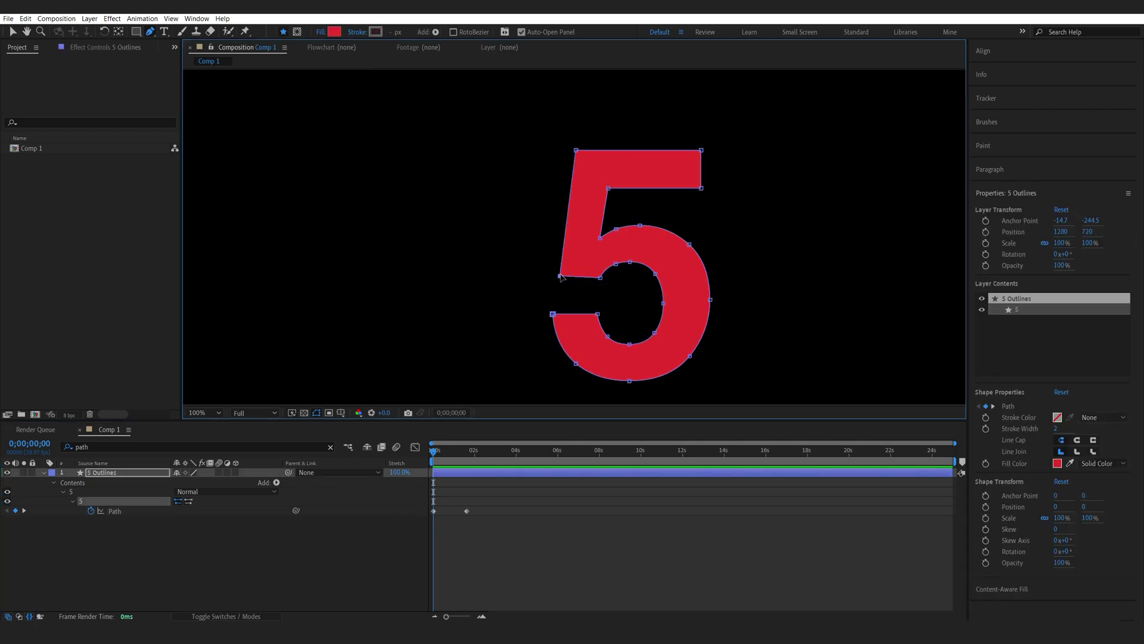
right_click(561, 277)
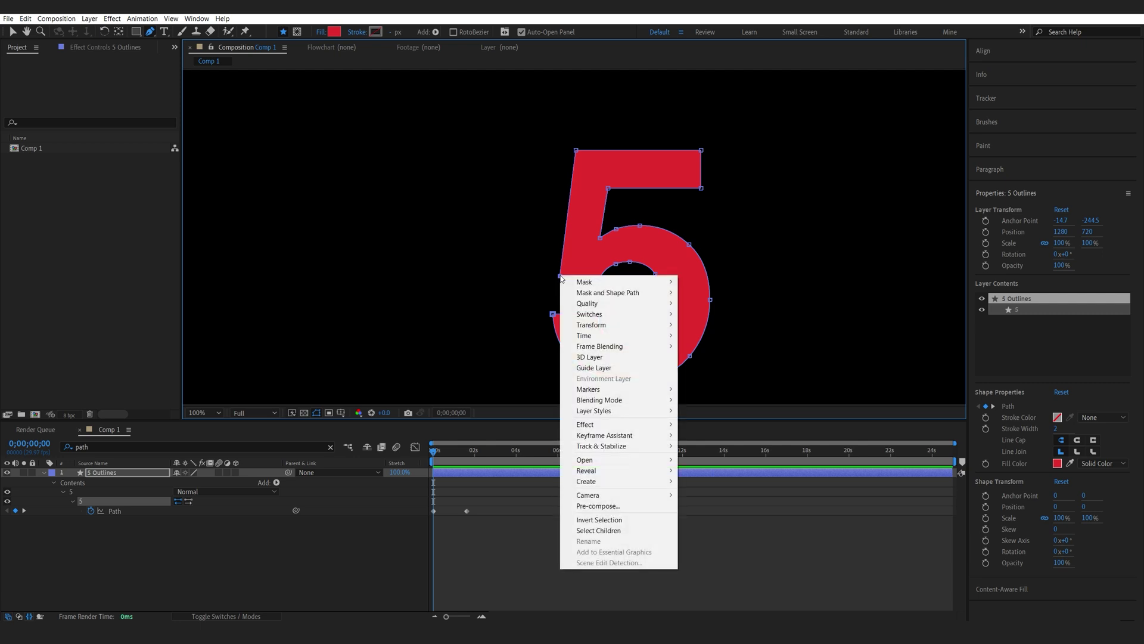
mouse_move(631, 300)
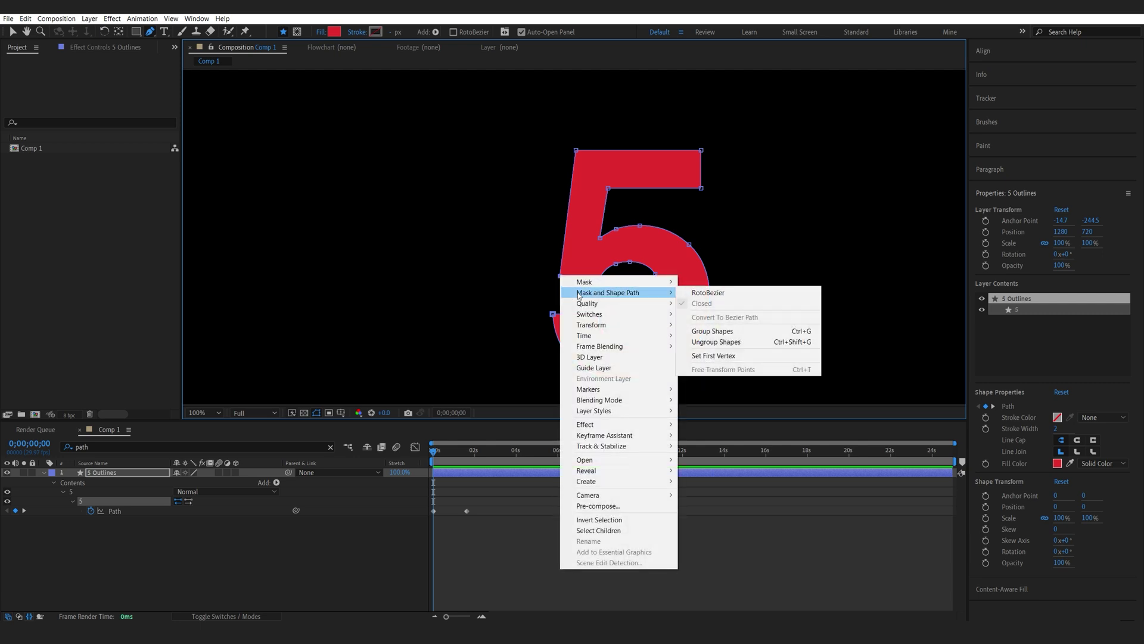
click(738, 356)
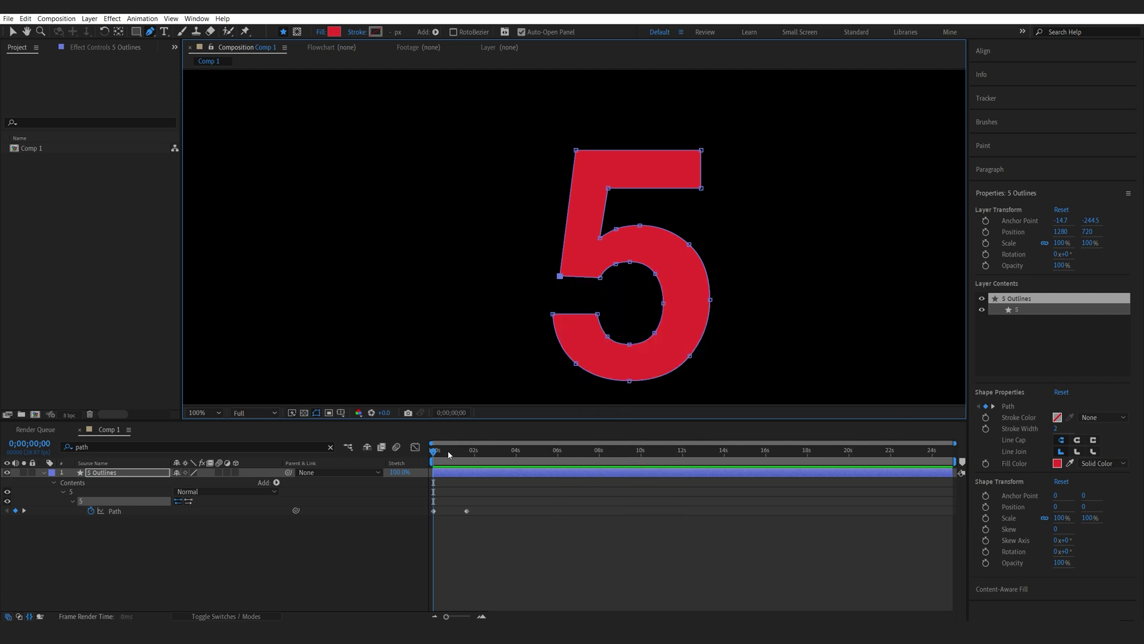
At the 0;00;01;18 Path keyframe, set the matching stem corner as the first vertex and scrub through the morph.
drag(434, 451, 466, 456)
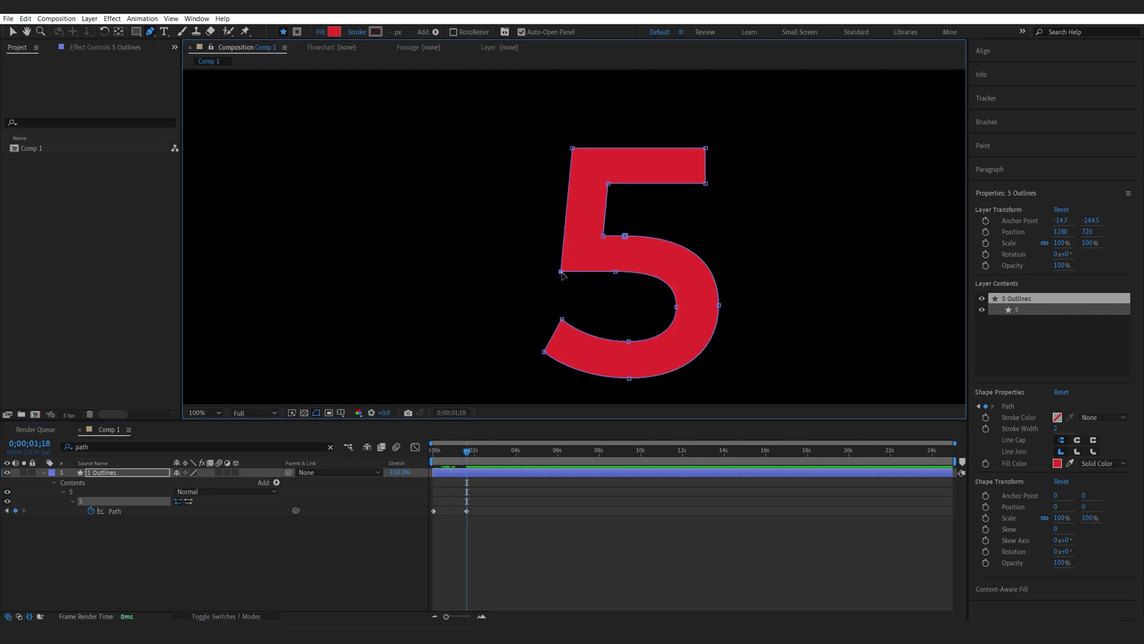
right_click(561, 272)
mouse_move(625, 292)
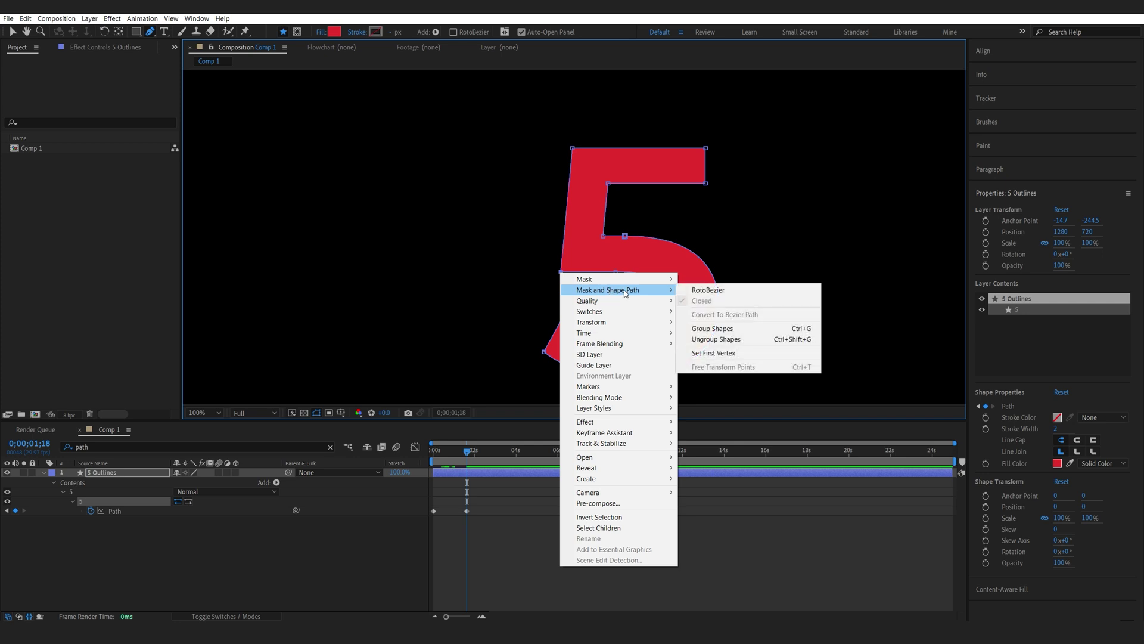
click(737, 355)
click(629, 530)
drag(461, 453, 418, 464)
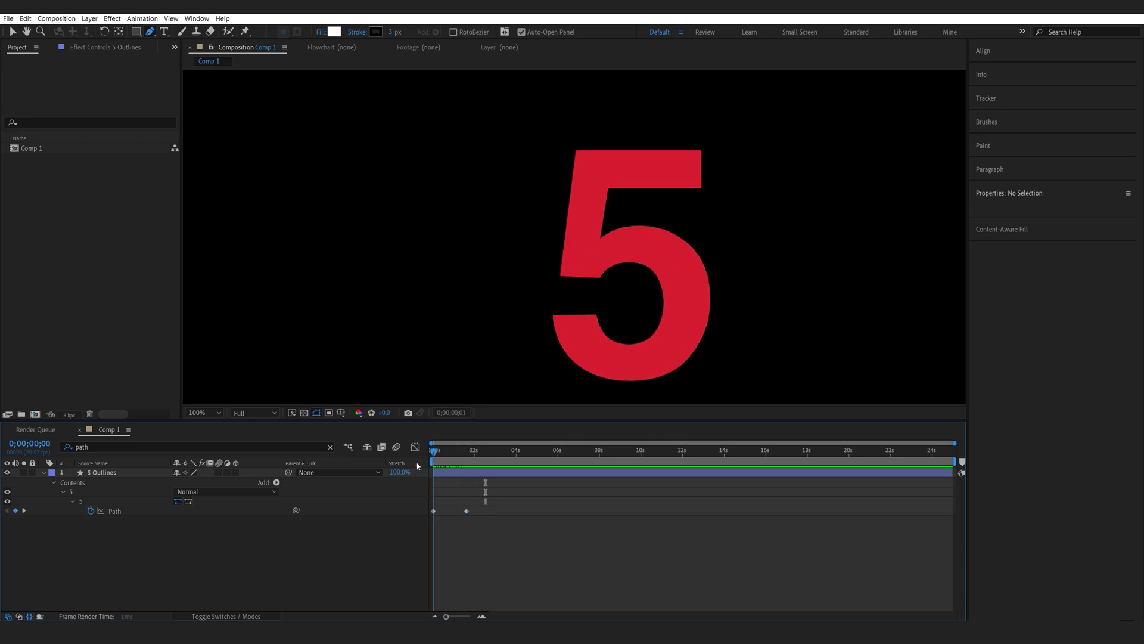
Ease both Path keyframes and shape their speed curve to peak early with a long ease-out.
drag(510, 527, 425, 499)
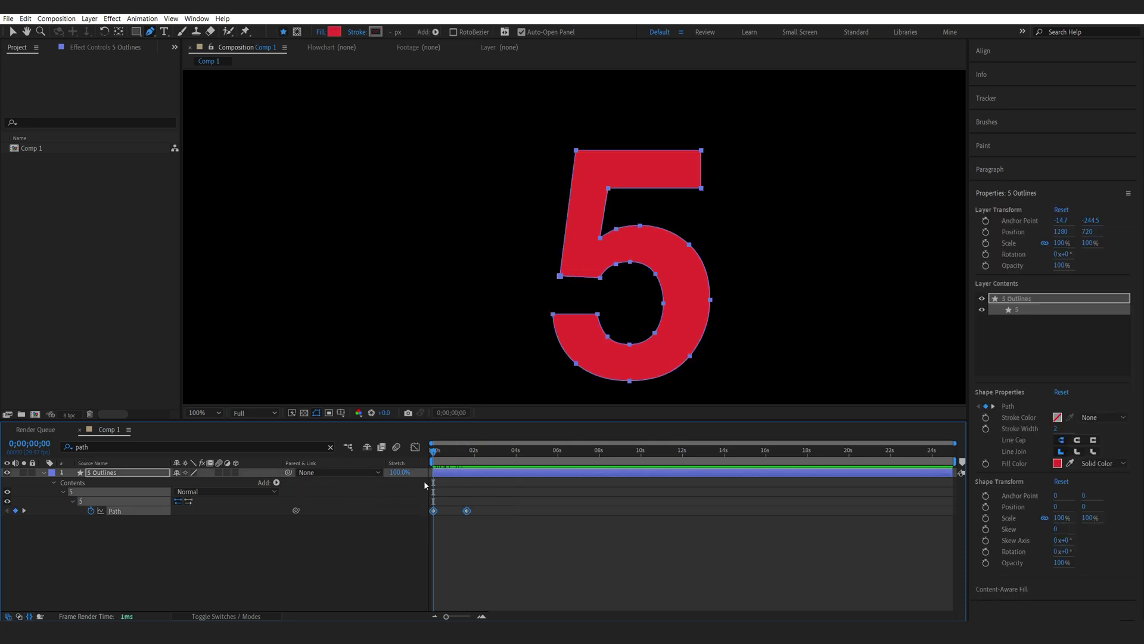
click(415, 447)
drag(488, 531, 441, 567)
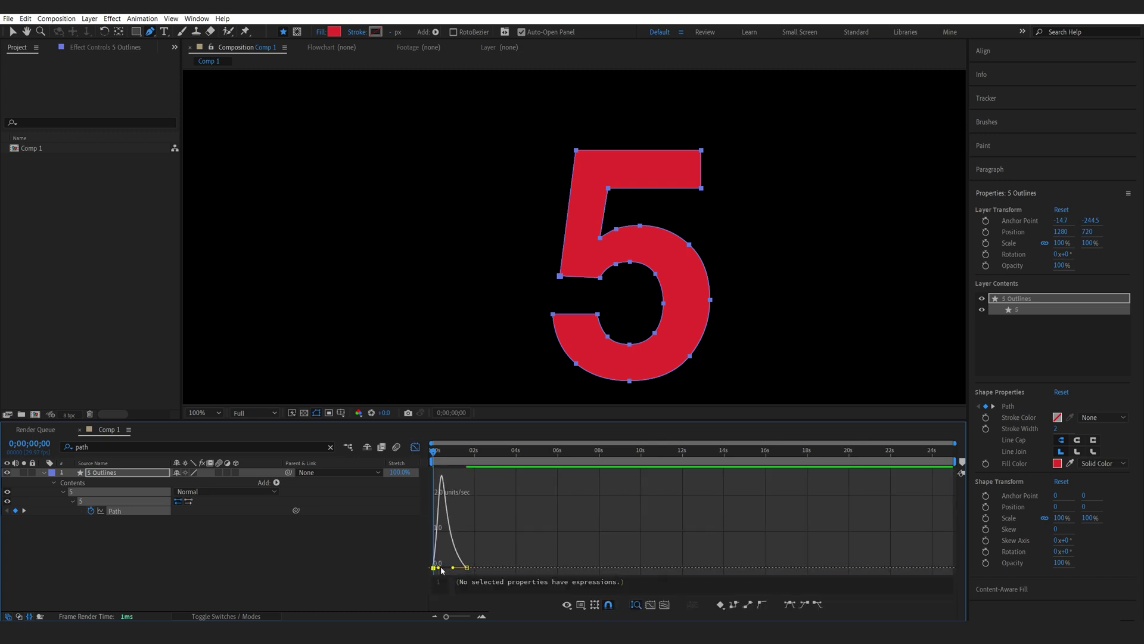
click(415, 447)
Enable motion blur for the 5 Outlines layer and play the morph with the whole composition in view.
click(396, 447)
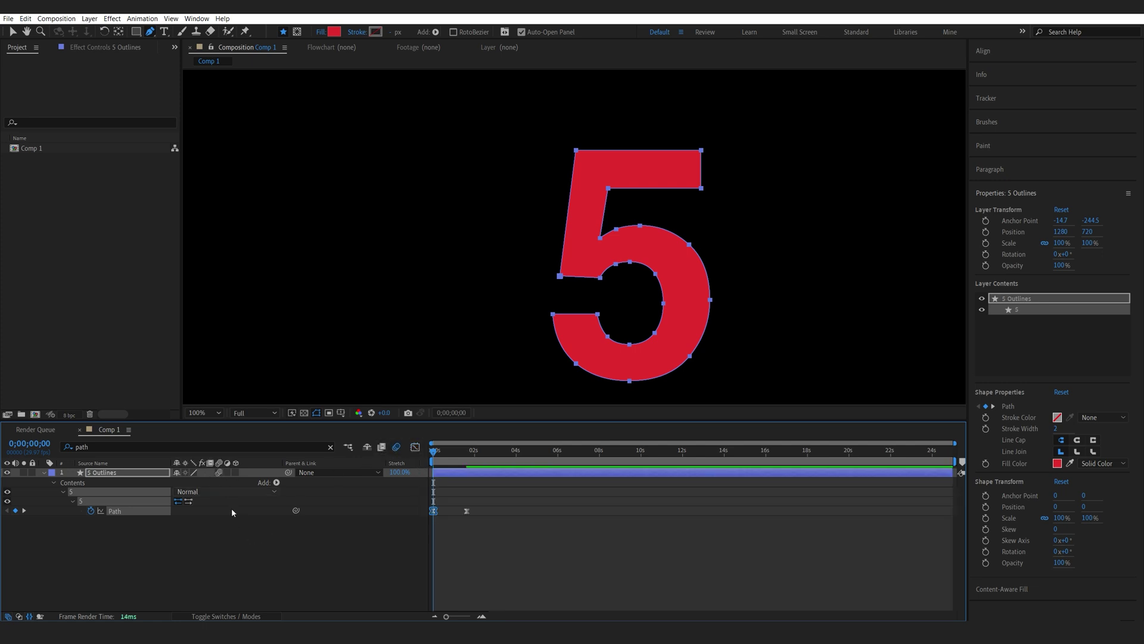
click(230, 549)
scroll(456, 334, down, 1)
drag(442, 322, 416, 308)
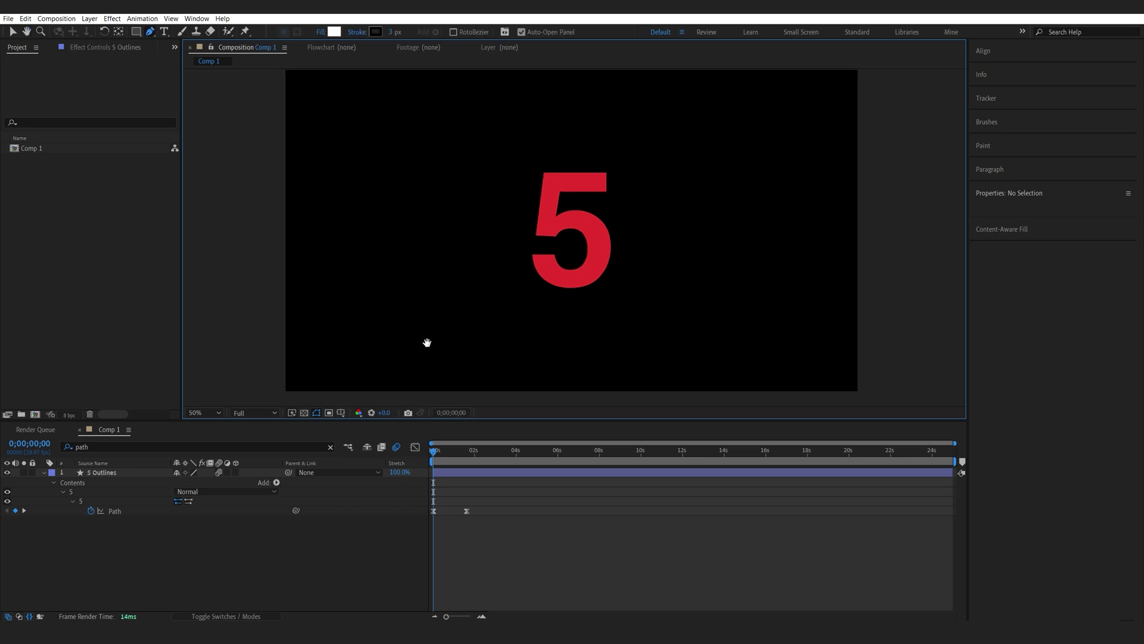
key(space)
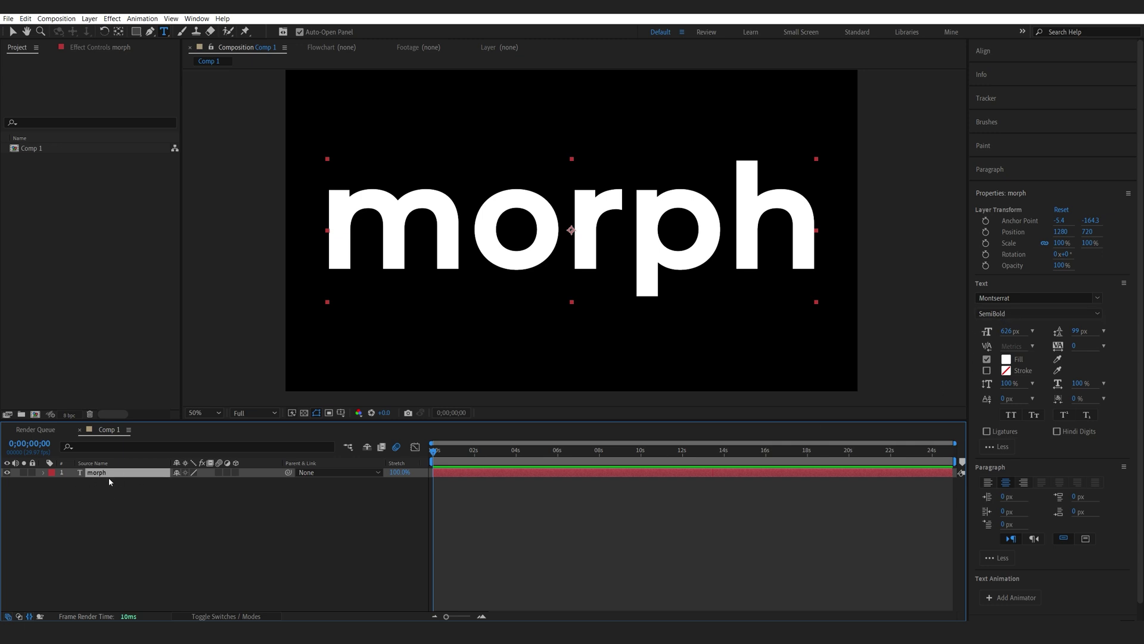
Duplicate the morph text layer, set the copy to the Light font style and give it the red fill D73131.
key(ctrl+d)
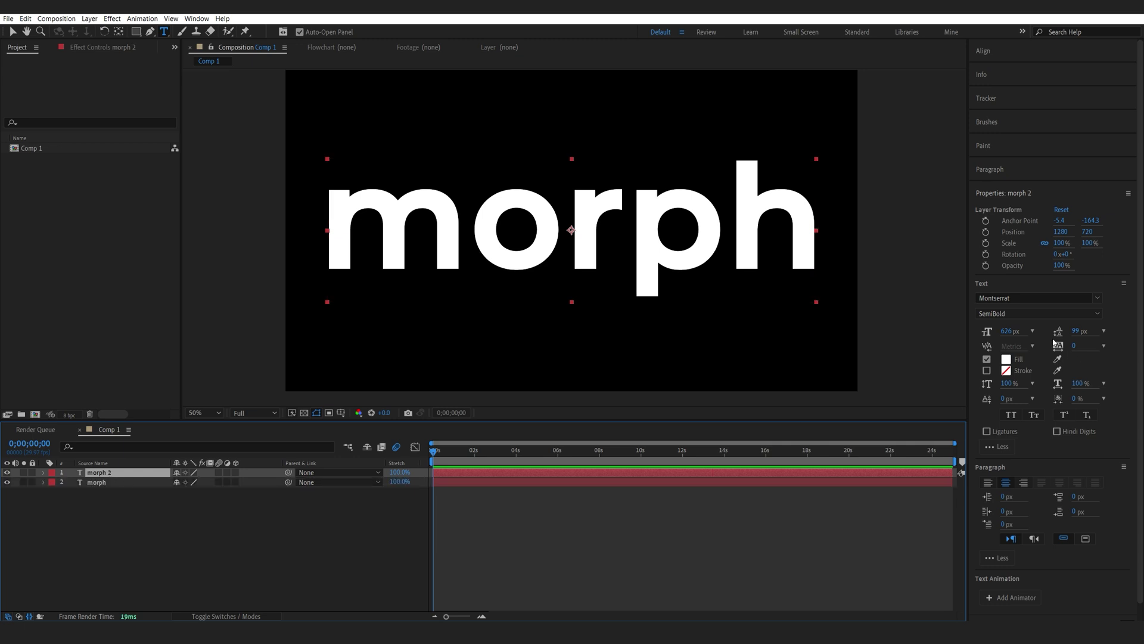
click(1029, 315)
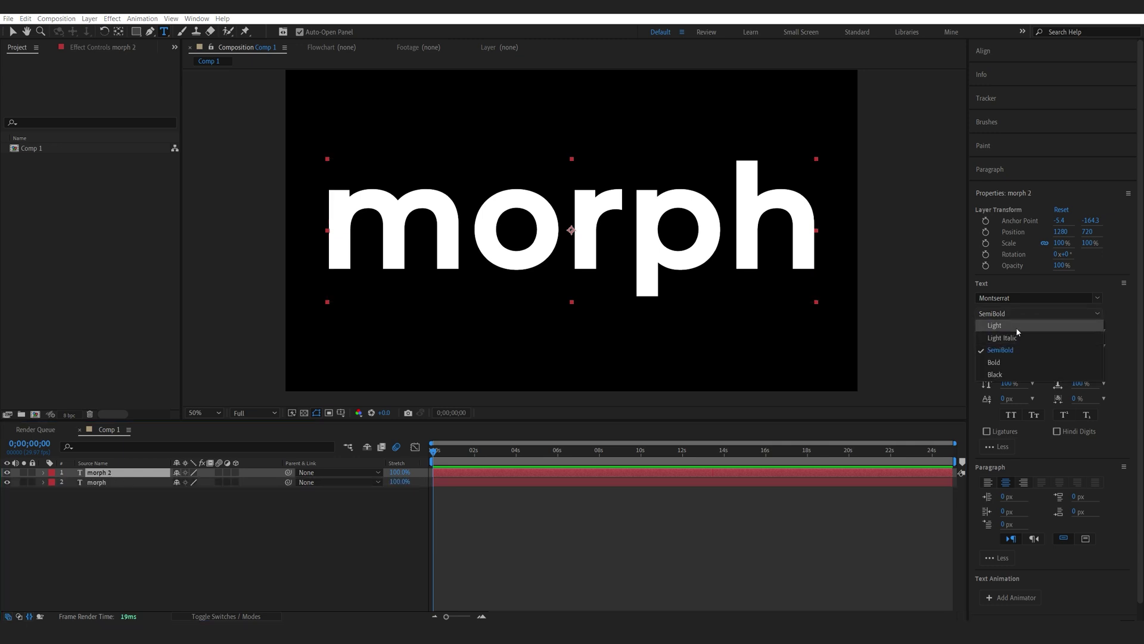
click(1016, 328)
click(1006, 359)
click(157, 257)
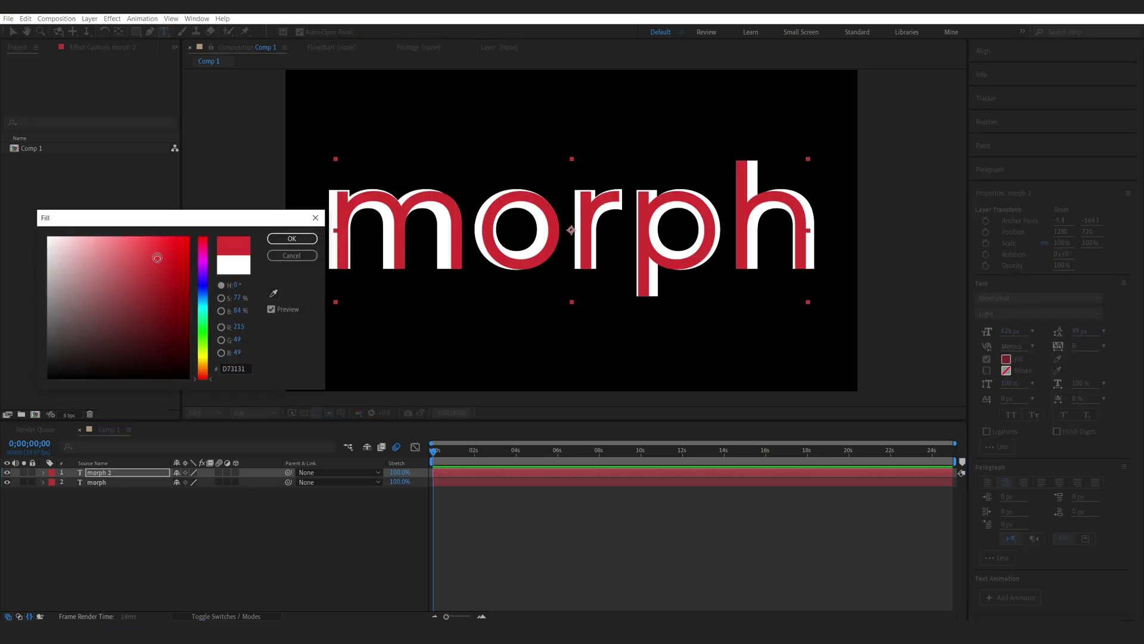
click(292, 241)
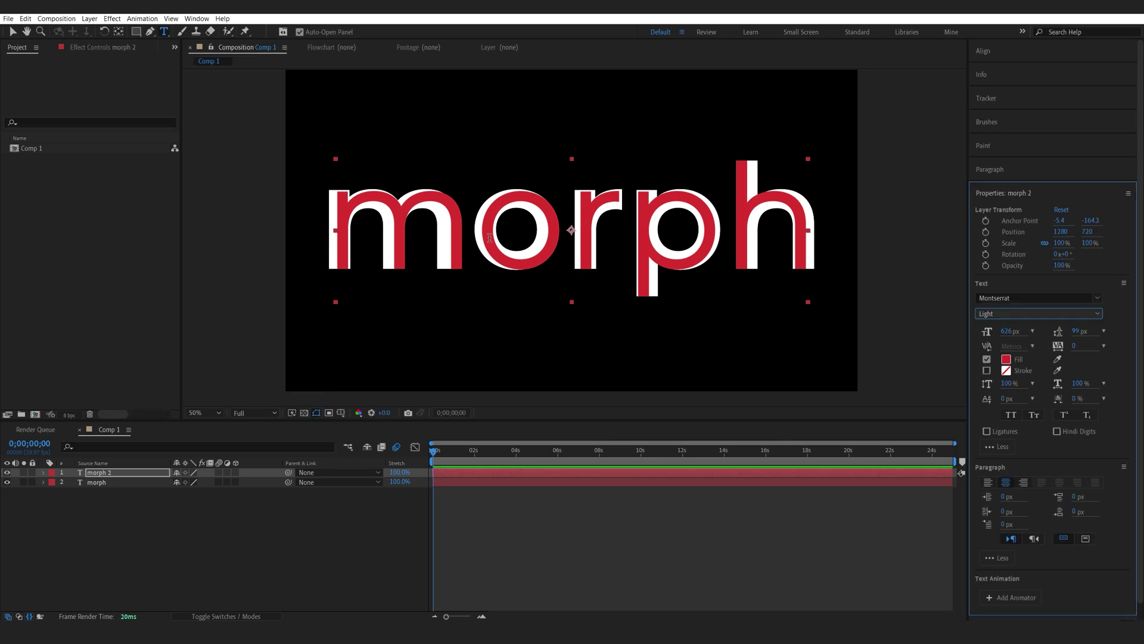
Create shapes from both the SemiBold and the Light morph text layers.
click(100, 483)
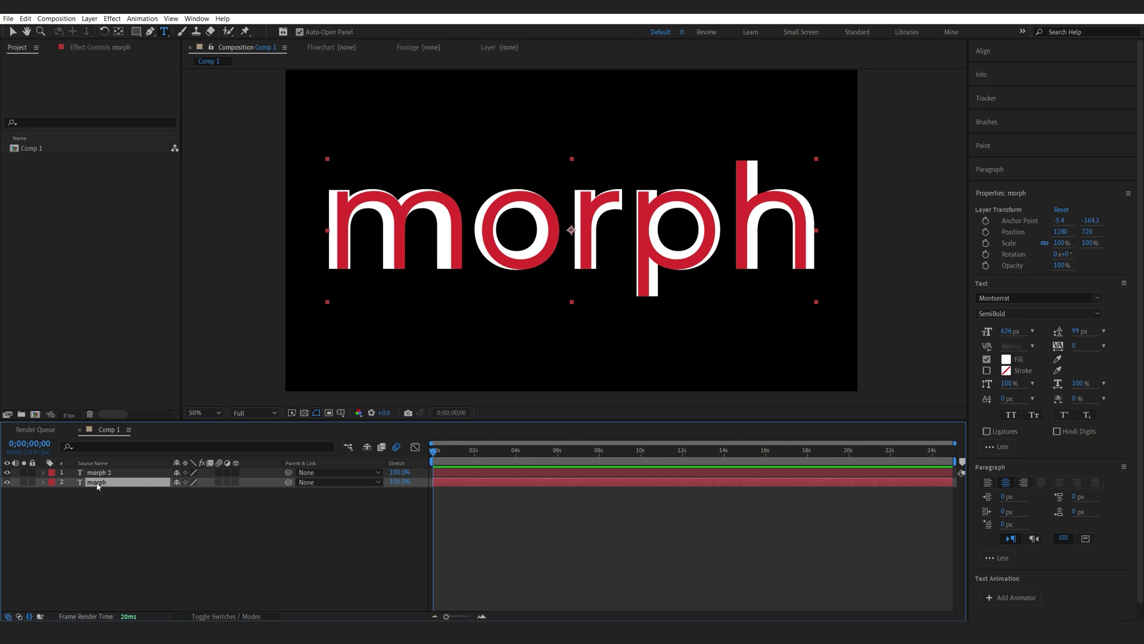
right_click(97, 486)
mouse_move(154, 395)
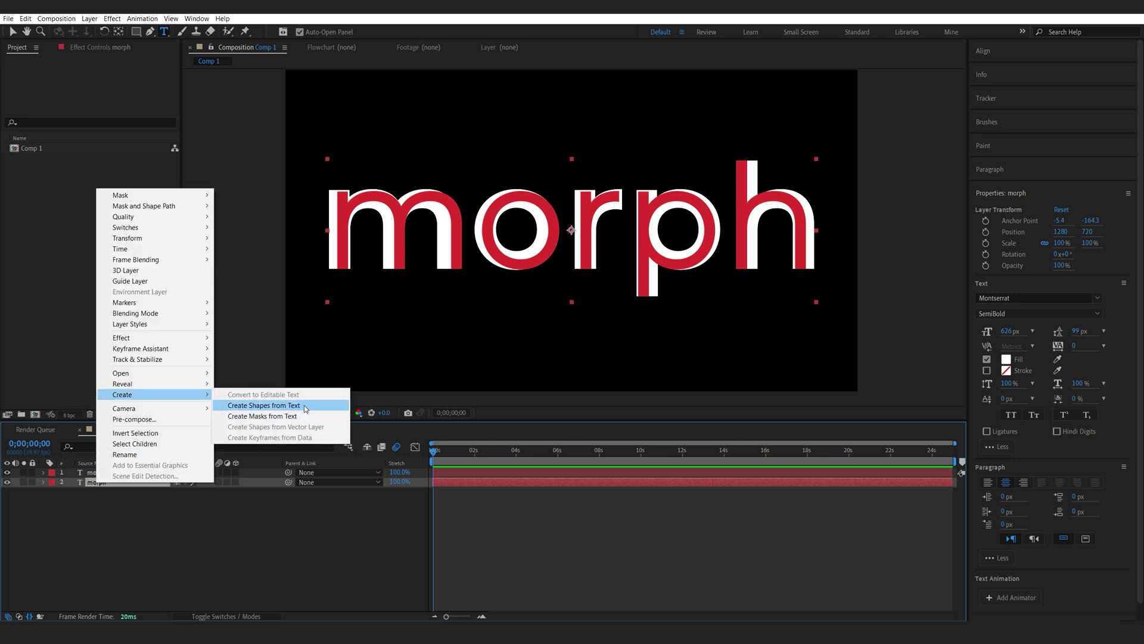
click(305, 405)
click(100, 473)
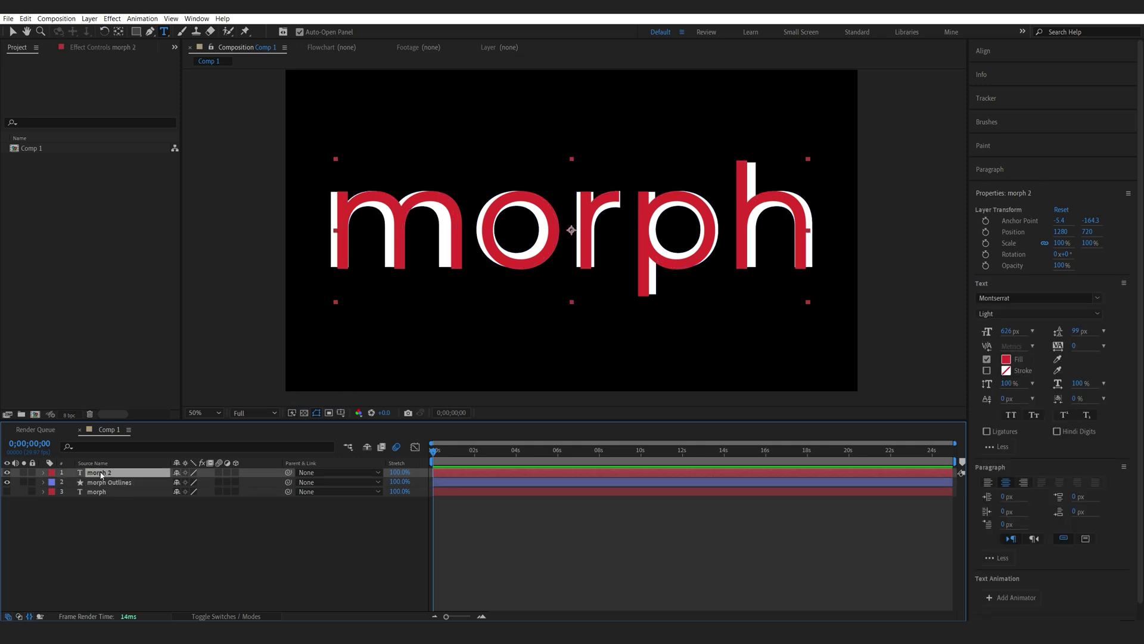
right_click(101, 472)
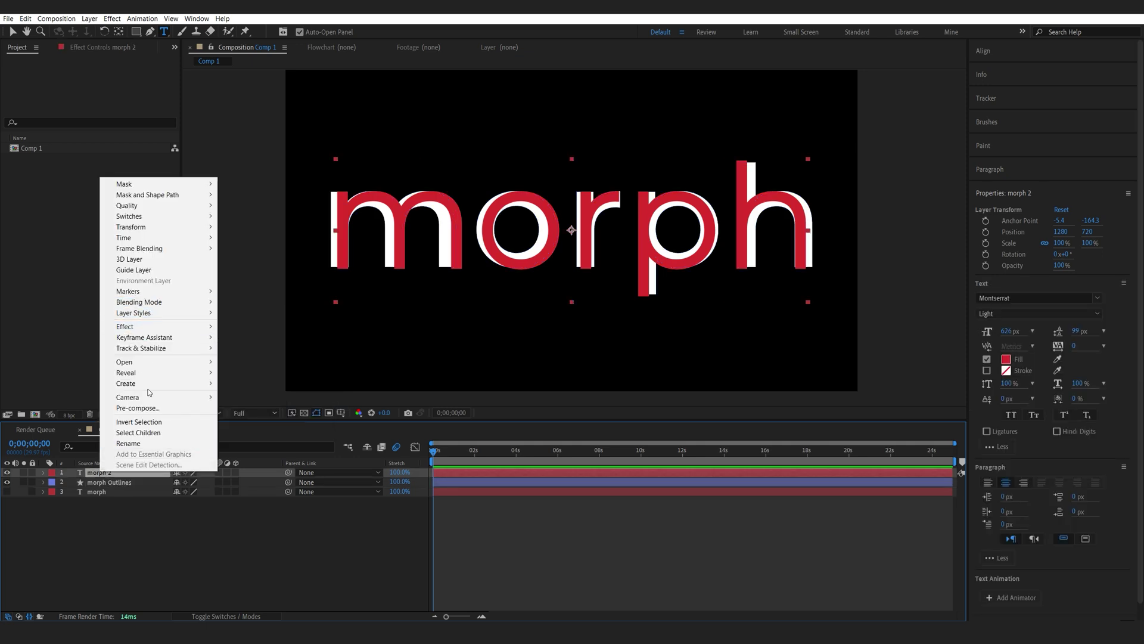
mouse_move(146, 386)
click(268, 394)
Delete the two original morph text layers, keeping only their outline layers.
click(98, 481)
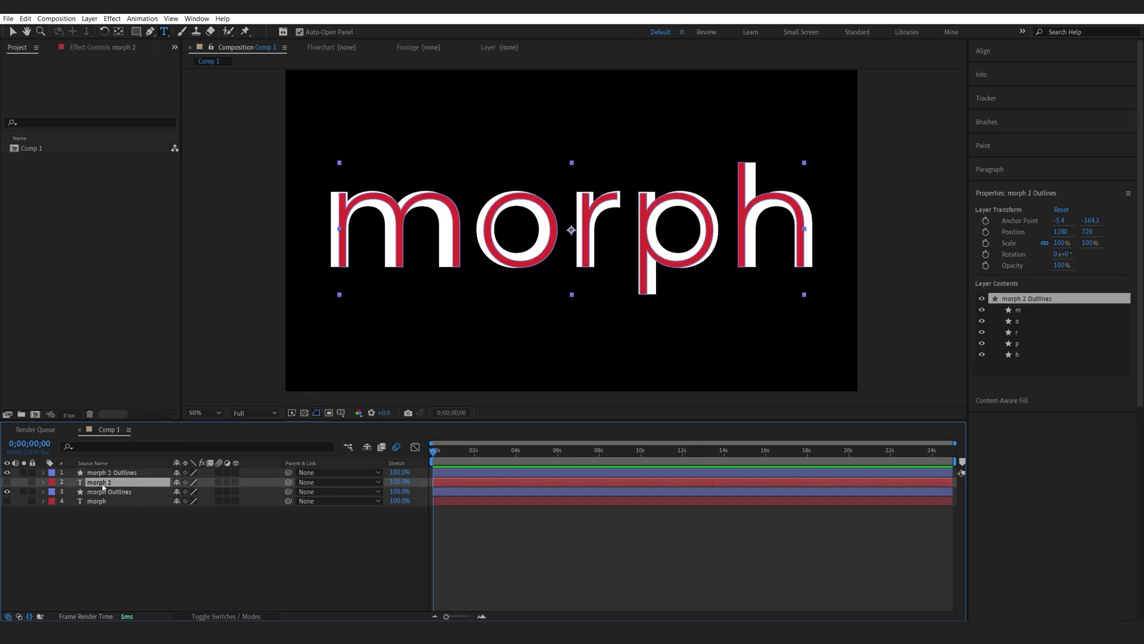
ctrl+click(98, 502)
key(Delete)
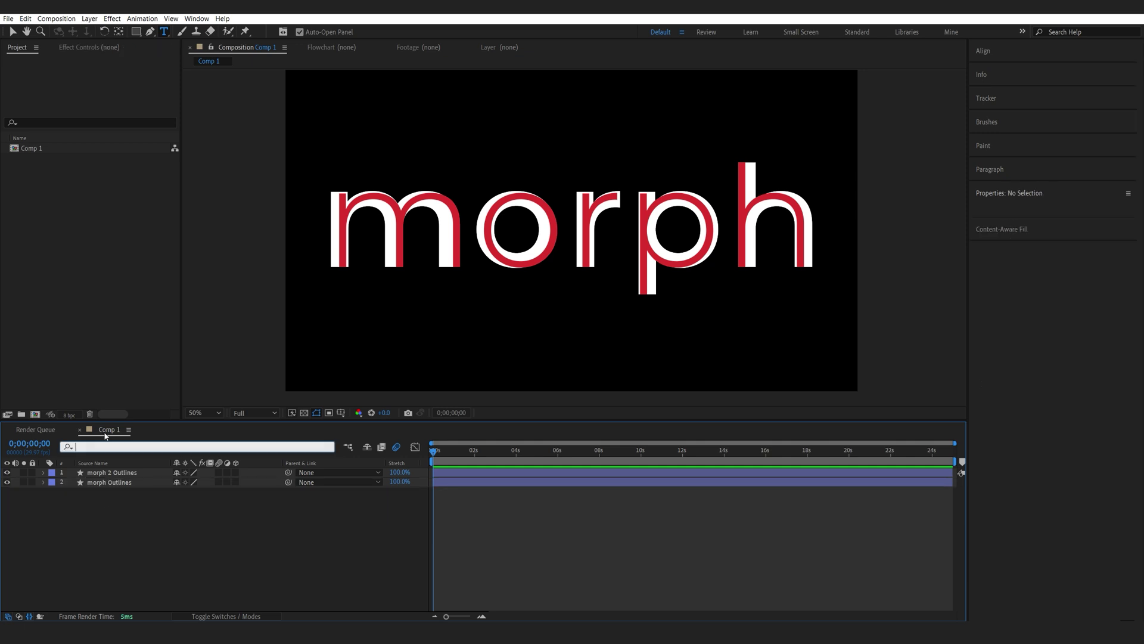
Filter the timeline for path and add a Path keyframe at 0;00;00;00 for every letter path in both outline layers.
text(path)
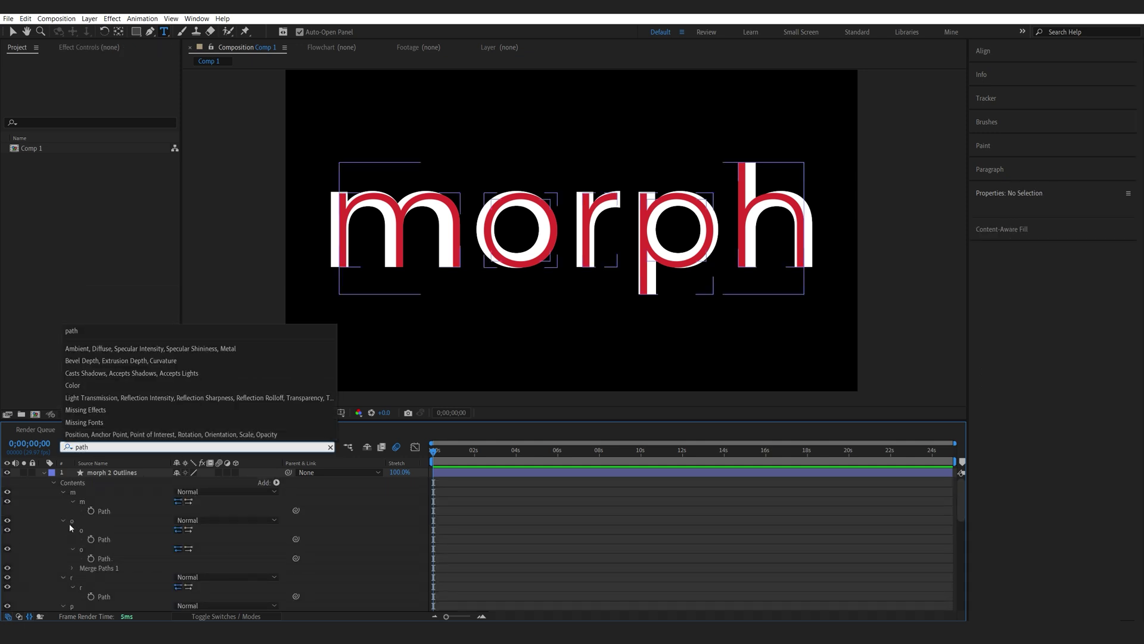
click(91, 511)
click(91, 538)
click(92, 558)
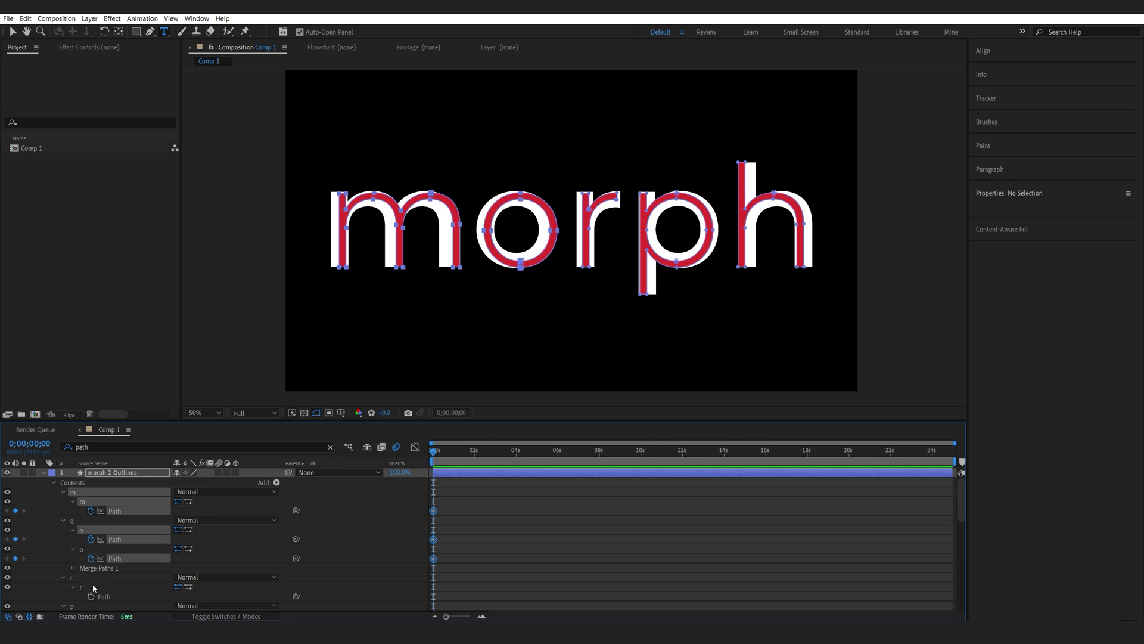
click(91, 596)
drag(91, 613, 90, 607)
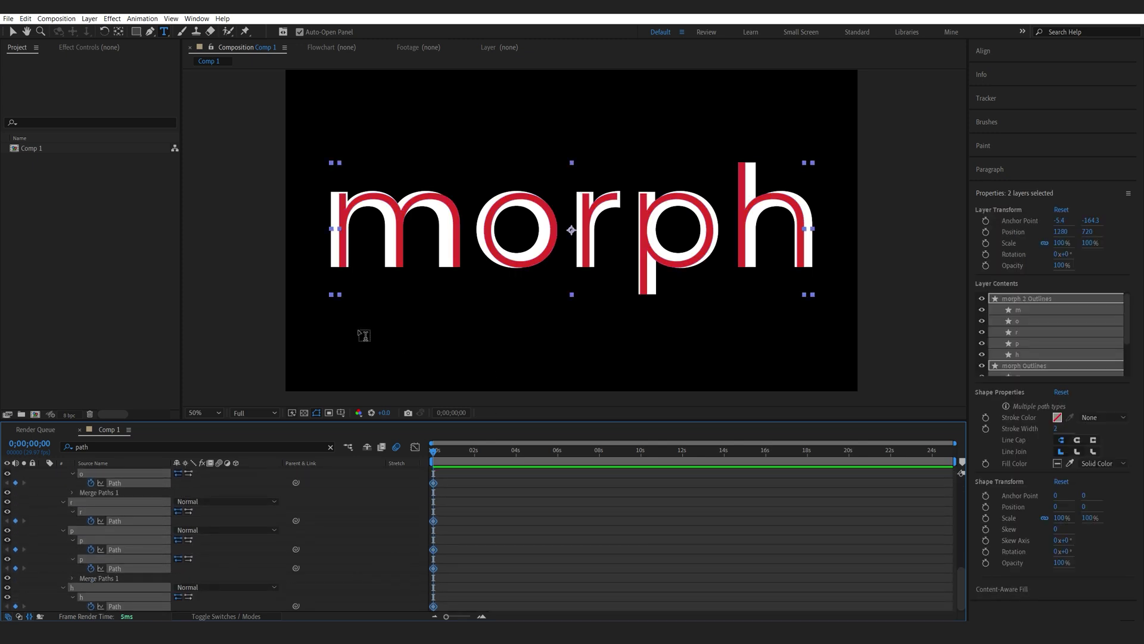
click(342, 533)
scroll(331, 541, down, 4)
scroll(320, 551, up, 6)
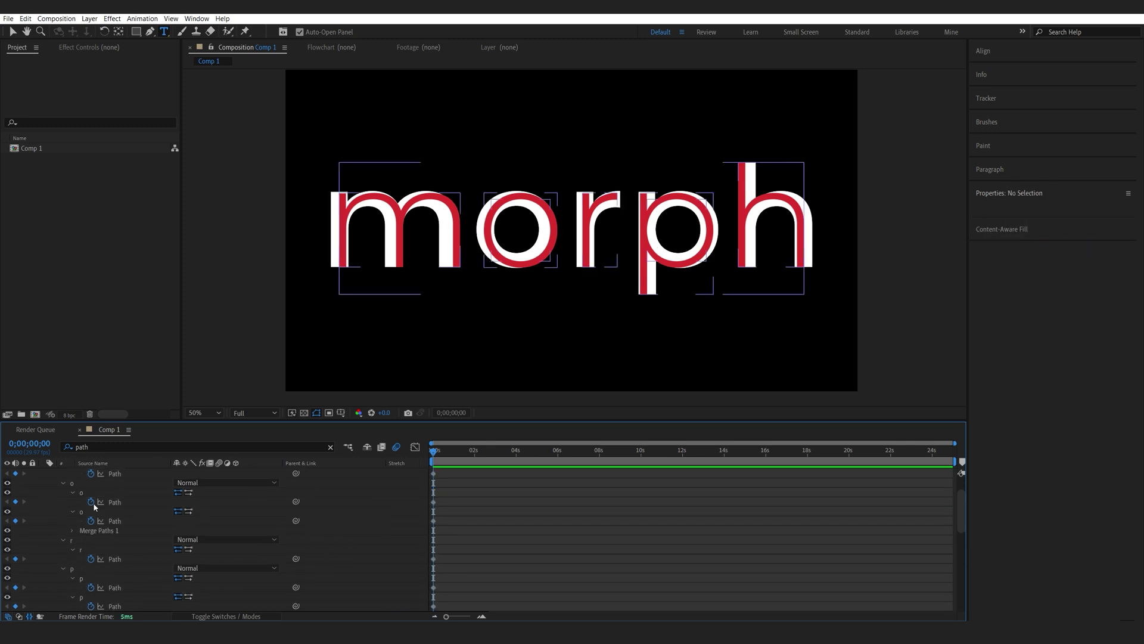
Clear the timeline filter and reveal only the keyframed Path properties of both outline layers.
click(97, 474)
key(ctrl+a)
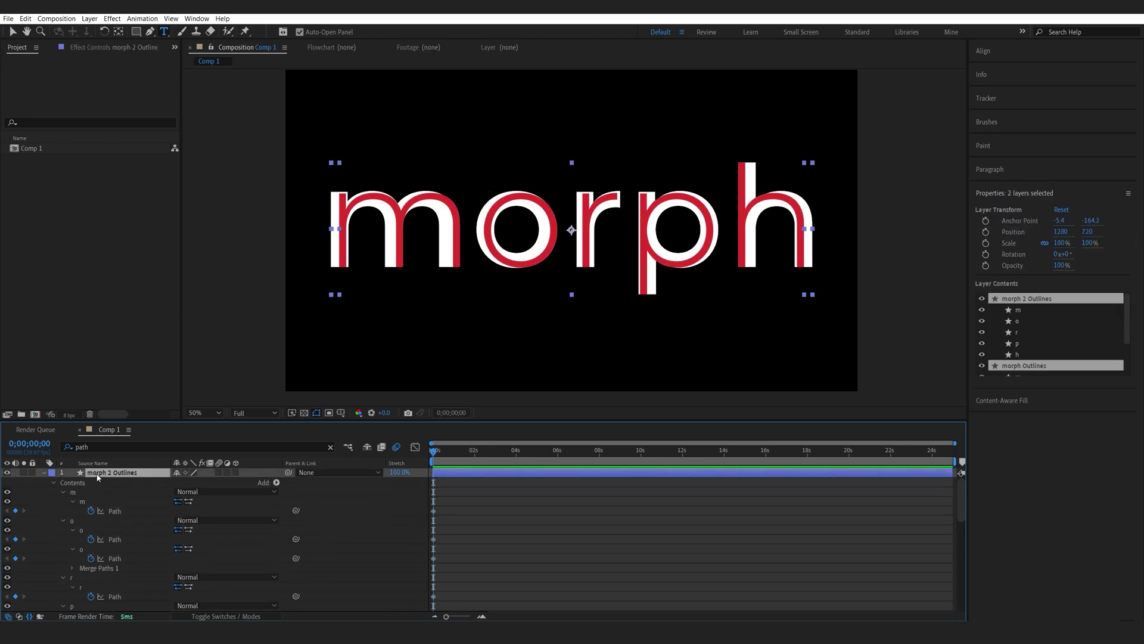
key(u)
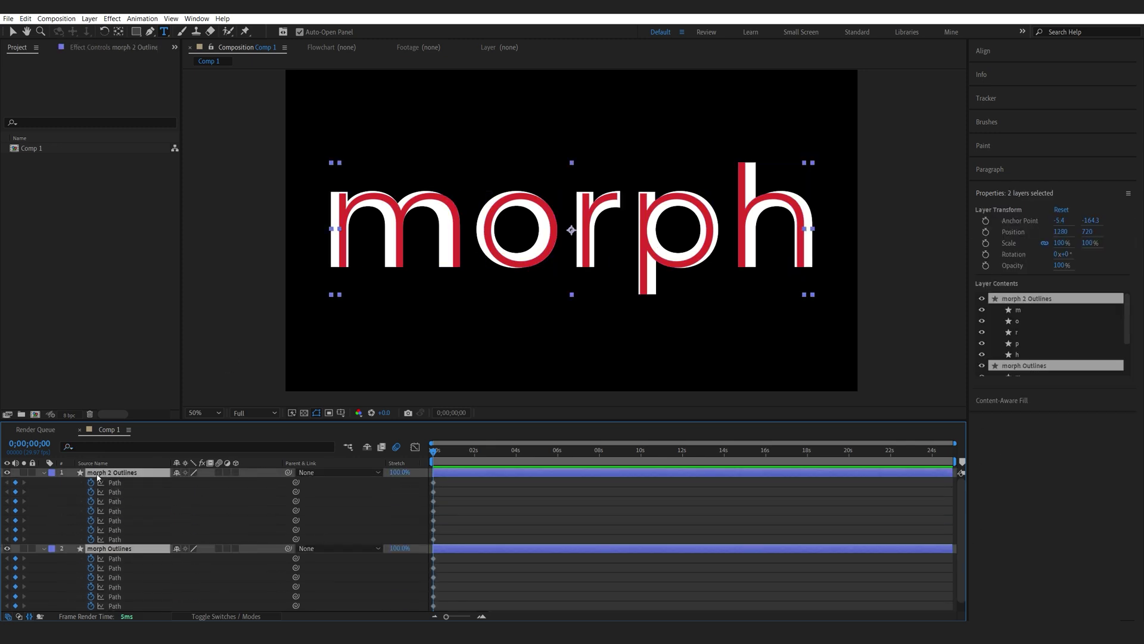
click(455, 510)
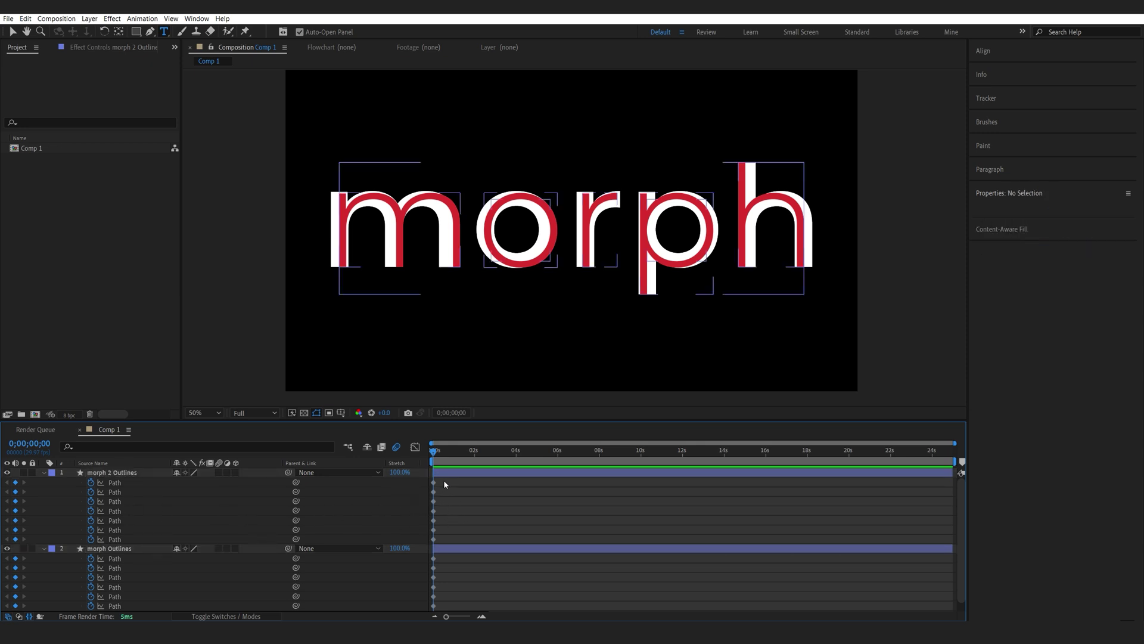
Copy all Path keyframes of morph 2 Outlines and move the current time to 0;00;01;27.
drag(443, 482, 433, 541)
drag(458, 458, 473, 457)
scroll(178, 562, down, 1)
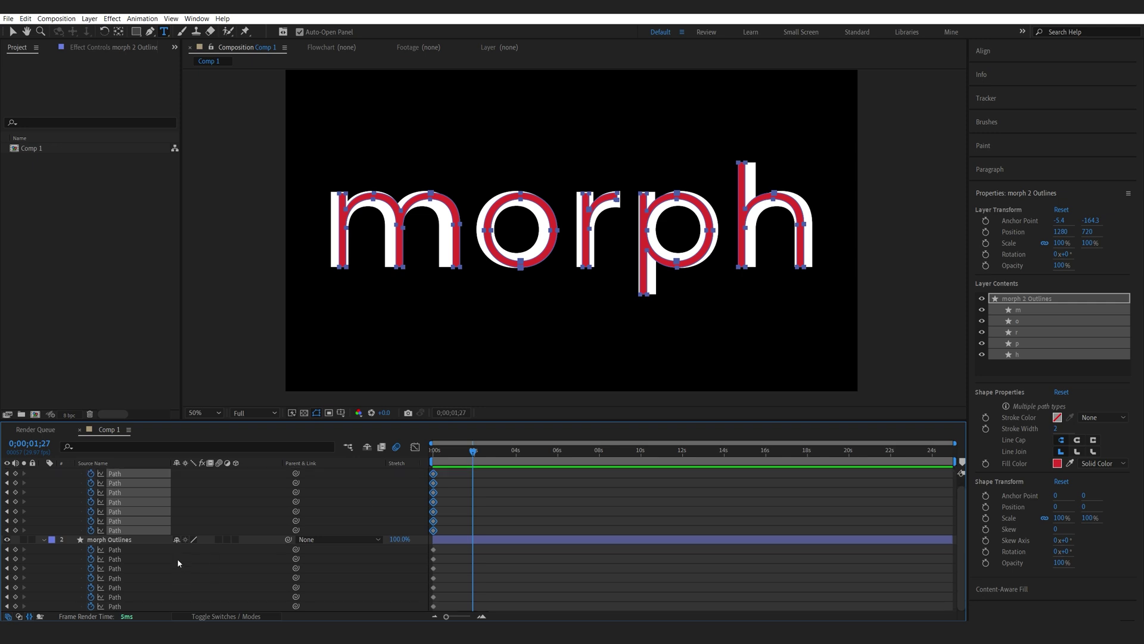
click(115, 549)
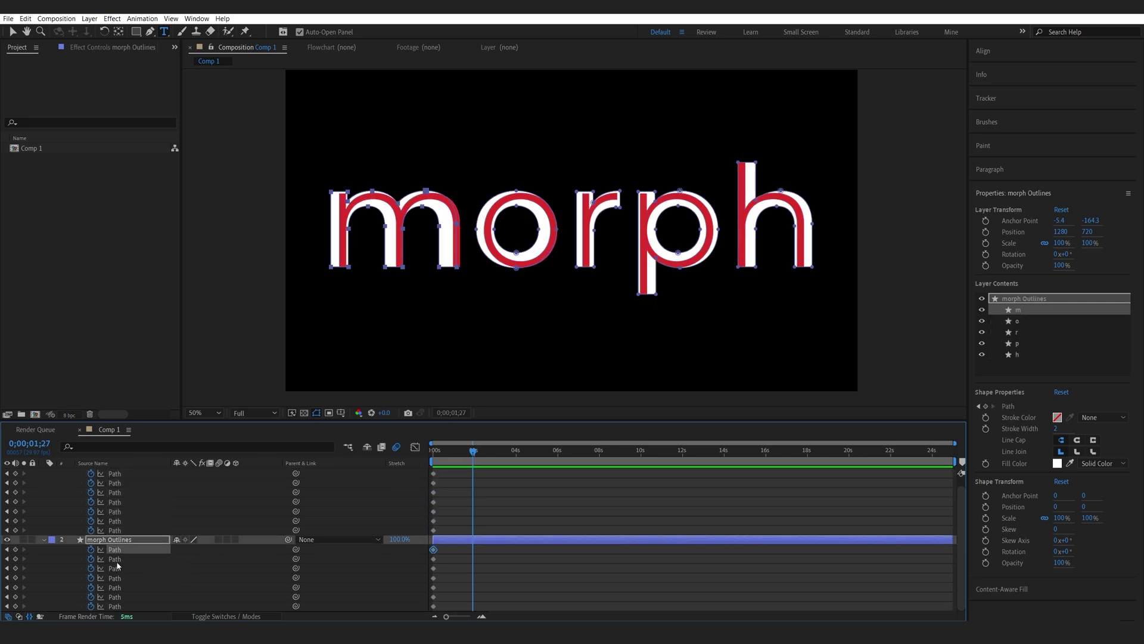
shift+click(115, 559)
shift+click(115, 568)
shift+click(115, 578)
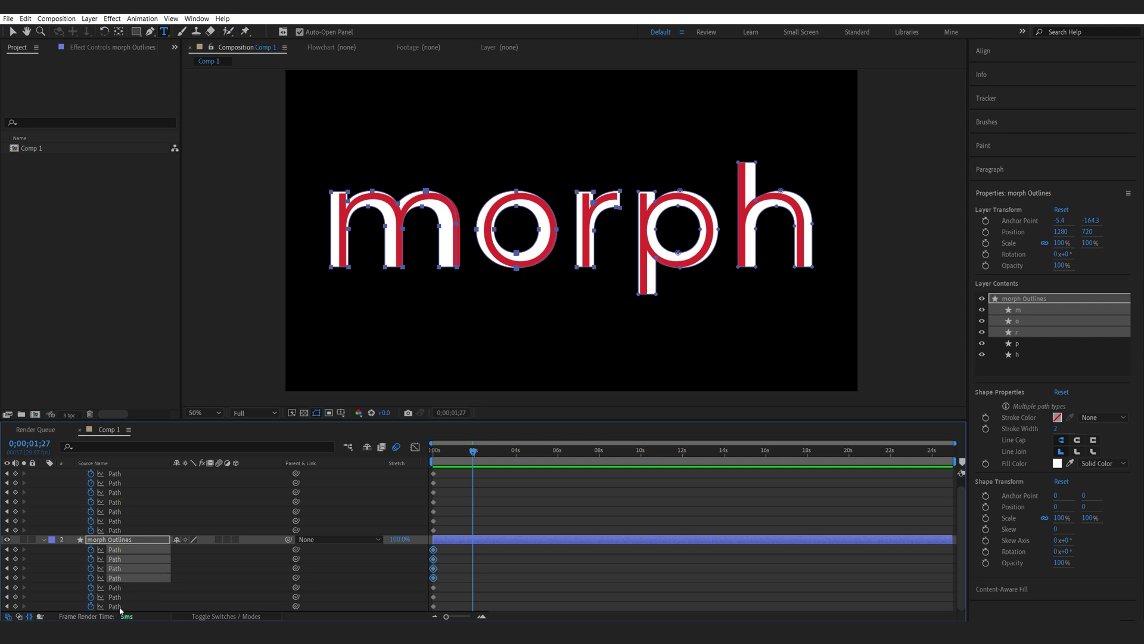
shift+click(121, 606)
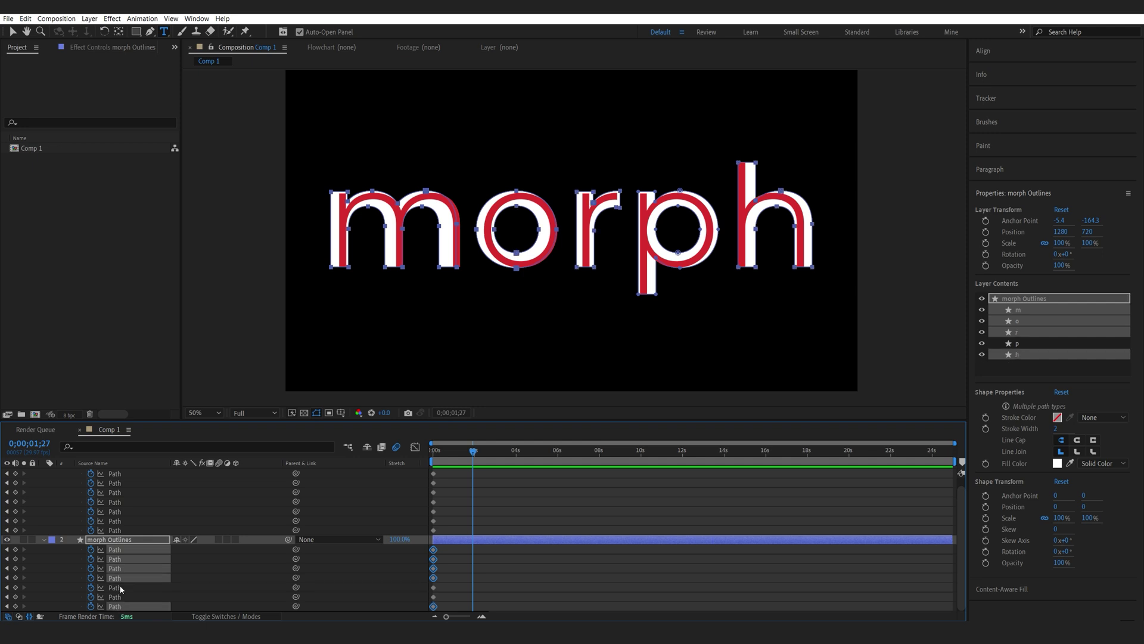
click(204, 584)
Select all seven Path properties of morph Outlines in order and paste the copied keyframes at 0;00;01;27.
click(114, 549)
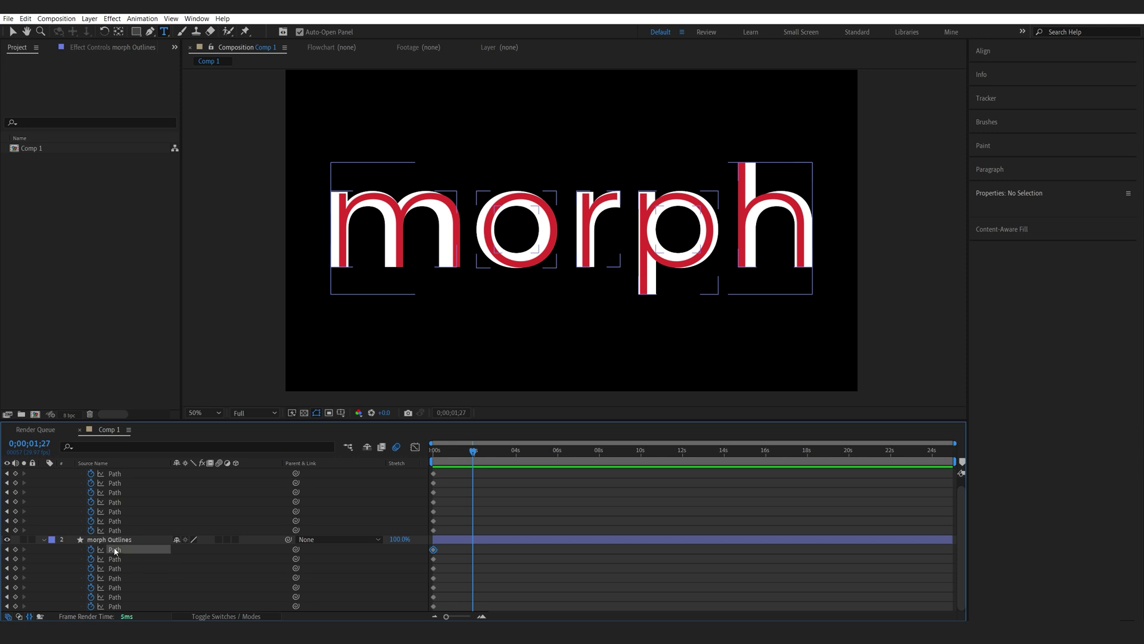
shift+click(118, 559)
shift+click(119, 568)
shift+click(119, 577)
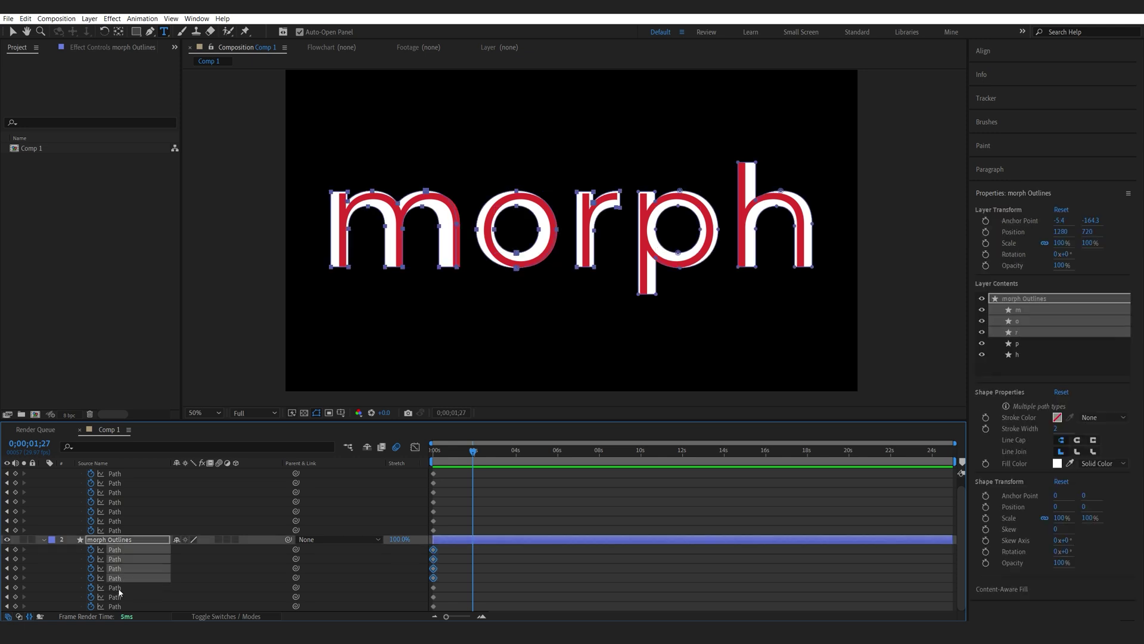
shift+click(120, 587)
shift+click(121, 597)
shift+click(122, 606)
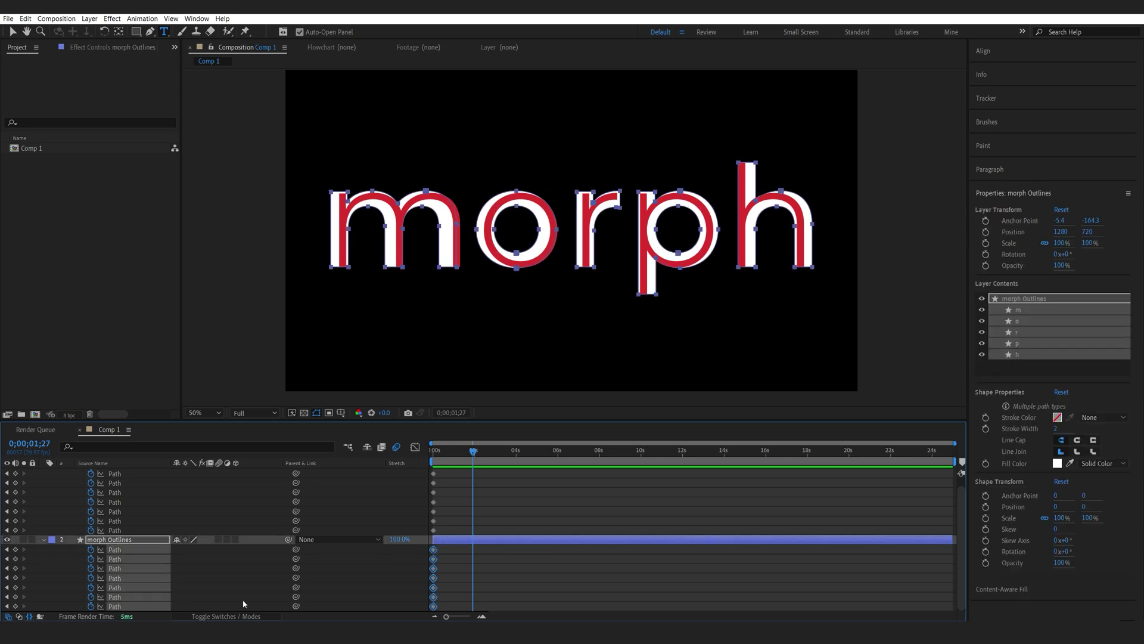
key(ctrl+v)
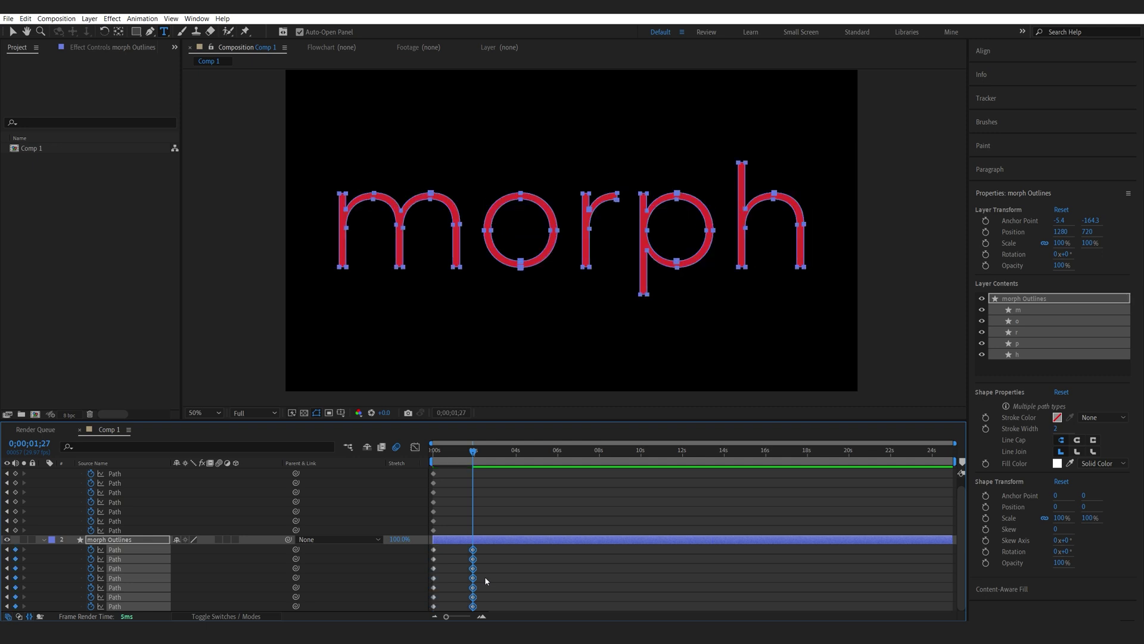
Hide the morph 2 Outlines layer and clear the selection.
scroll(128, 490, up, 1)
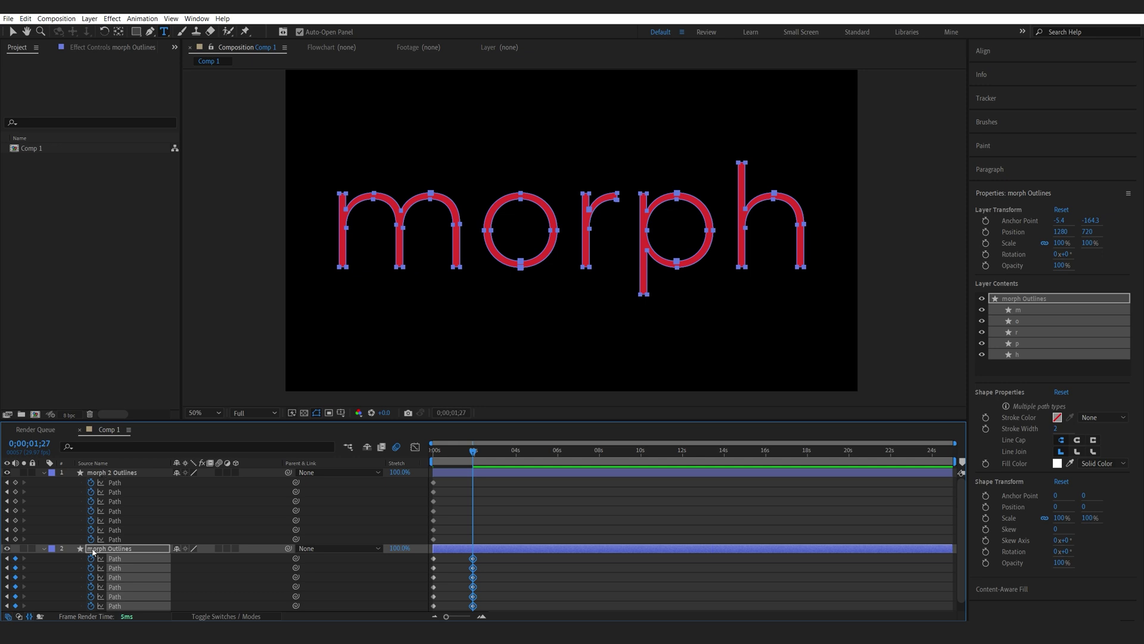
click(95, 473)
click(7, 472)
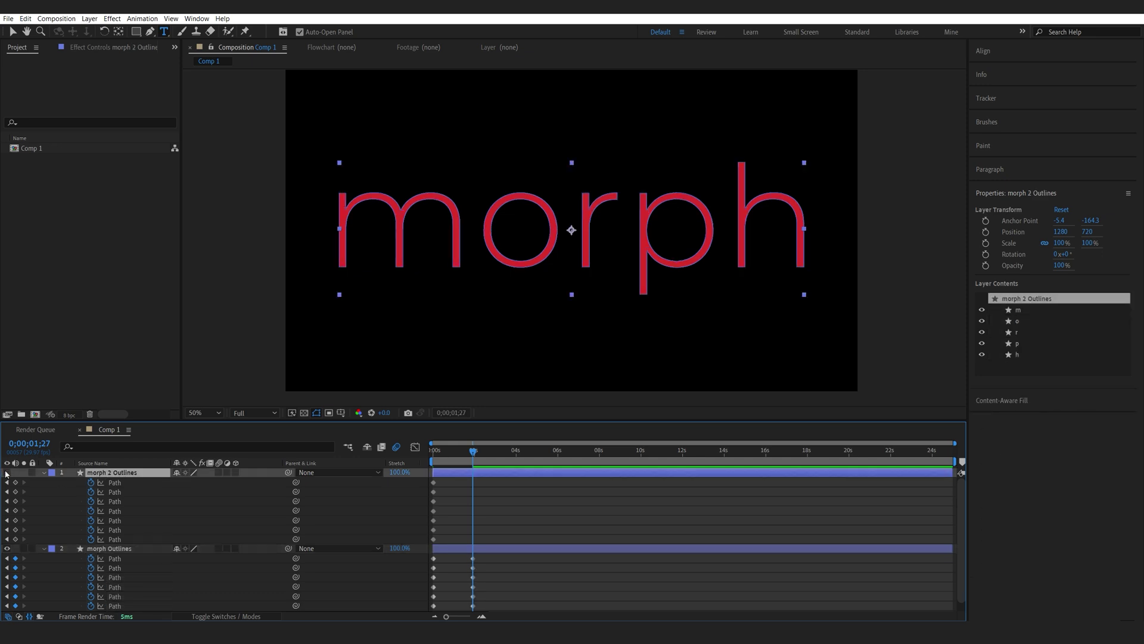
click(547, 524)
Play and scrub through the word's morph between its two weights and return to the first frame.
drag(472, 454, 391, 456)
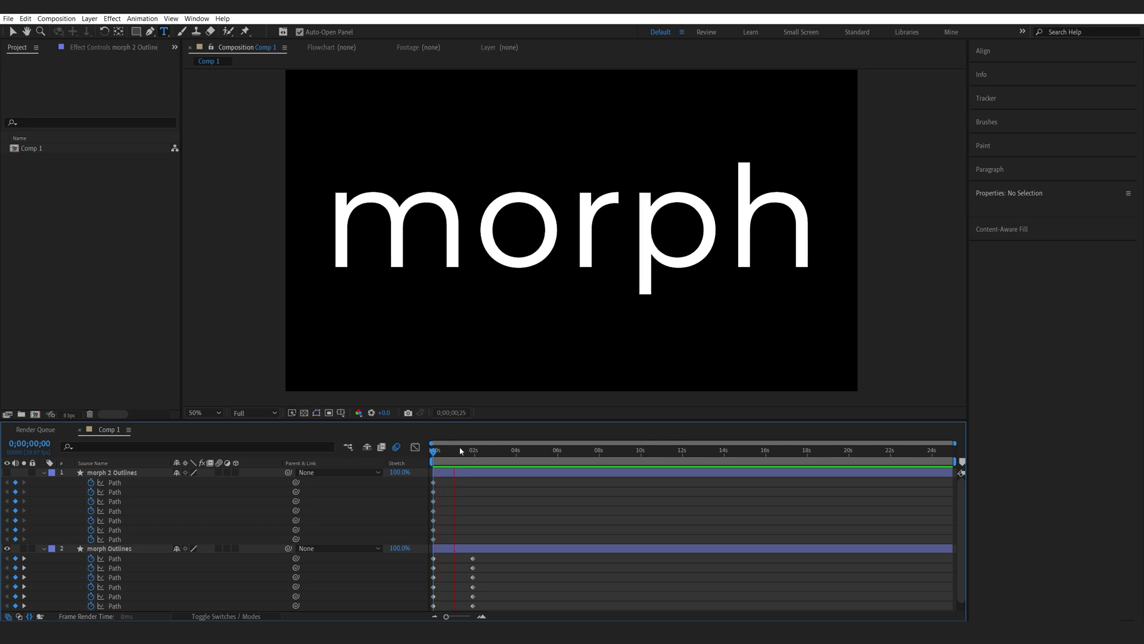
drag(475, 454, 433, 460)
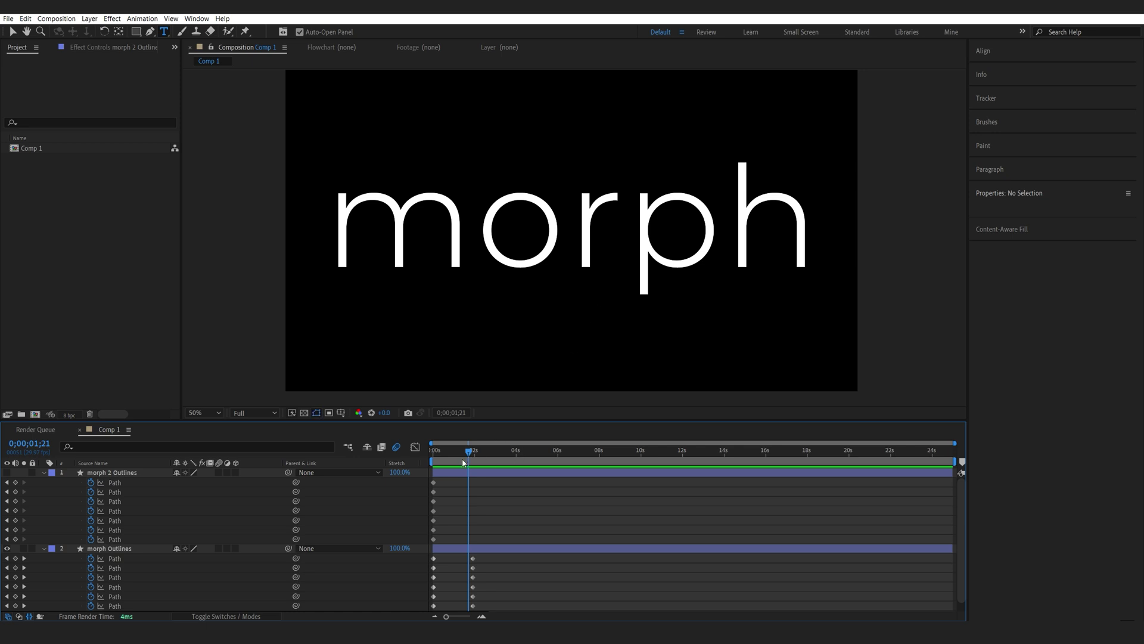
key(Home)
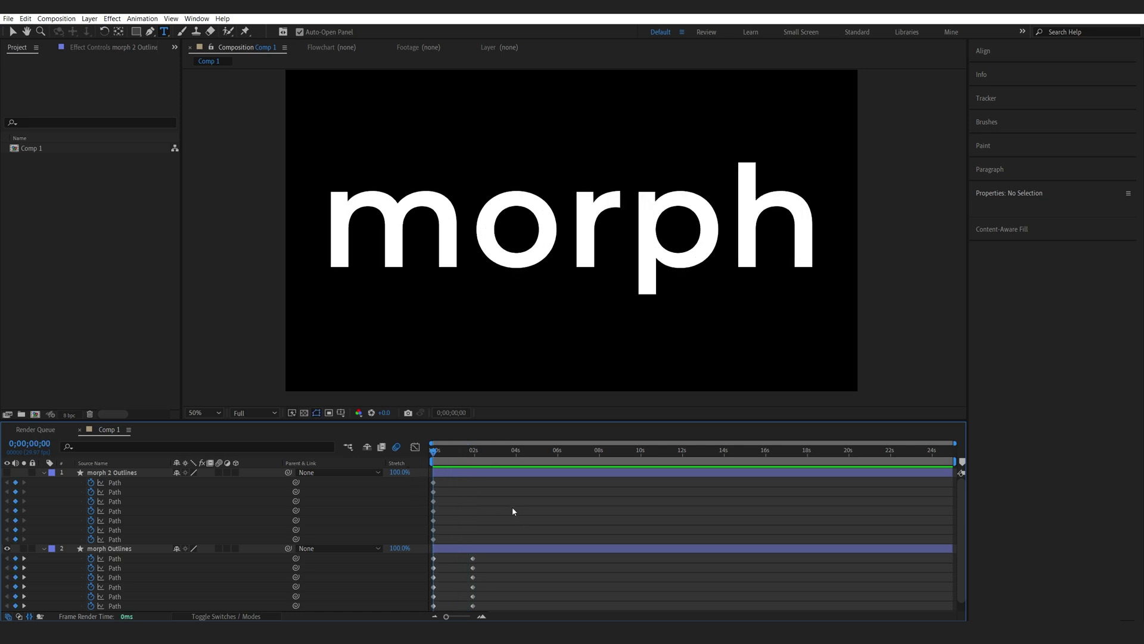